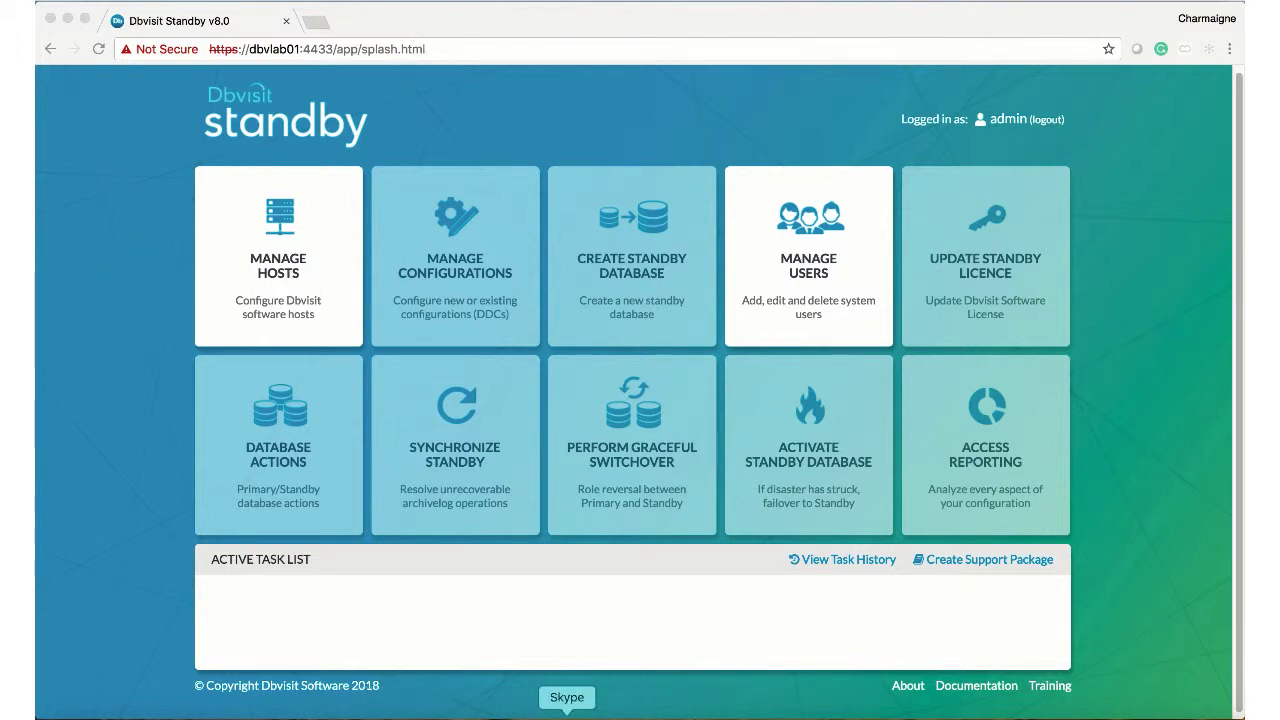
# Step: Switch to the terminal to check the datafile and redo log locations, and return to the Dbvisit Standby page
pyautogui.click(538, 700)
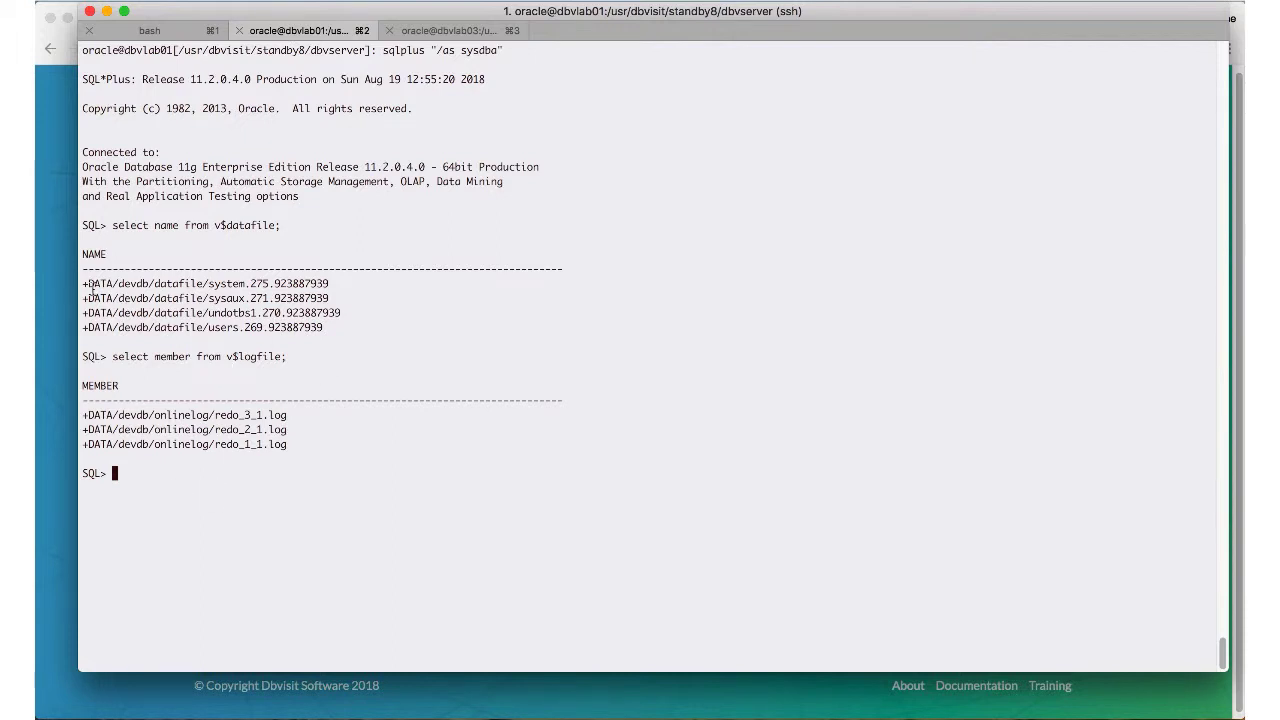
pyautogui.click(449, 710)
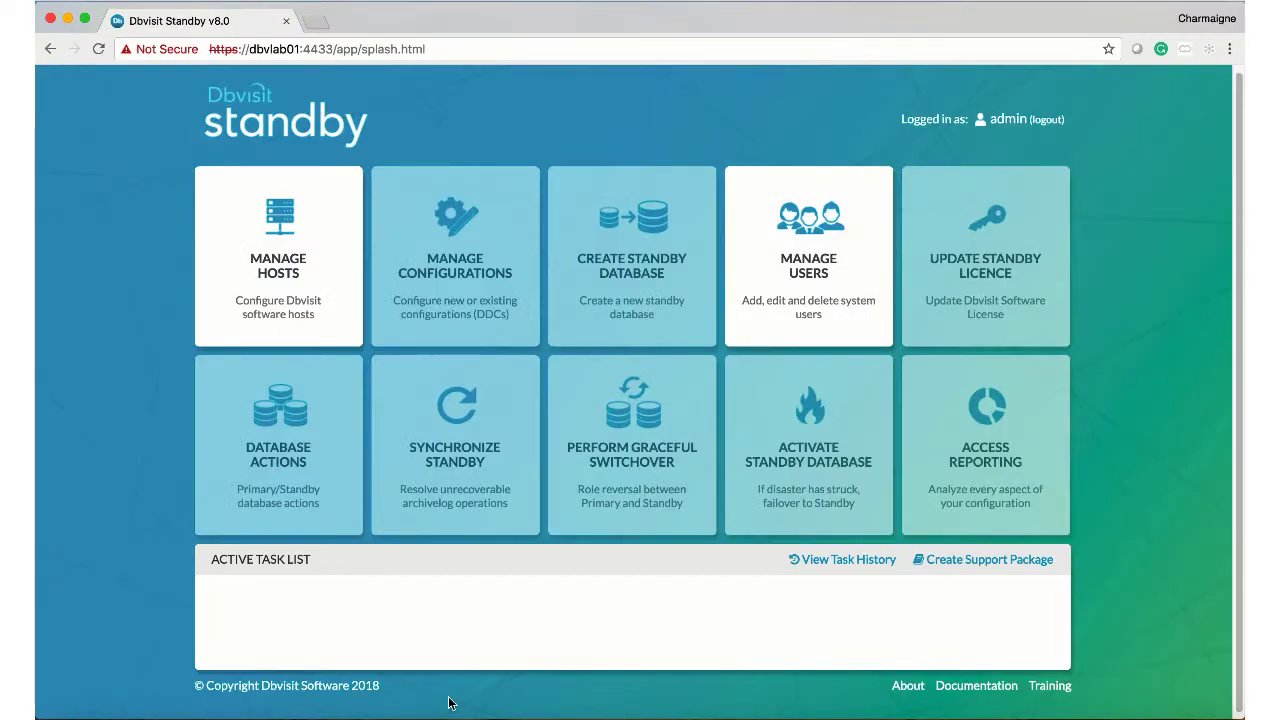
# Step: Create a new host dbvlab01 with its passphrase and Linux as the operating system
pyautogui.click(272, 281)
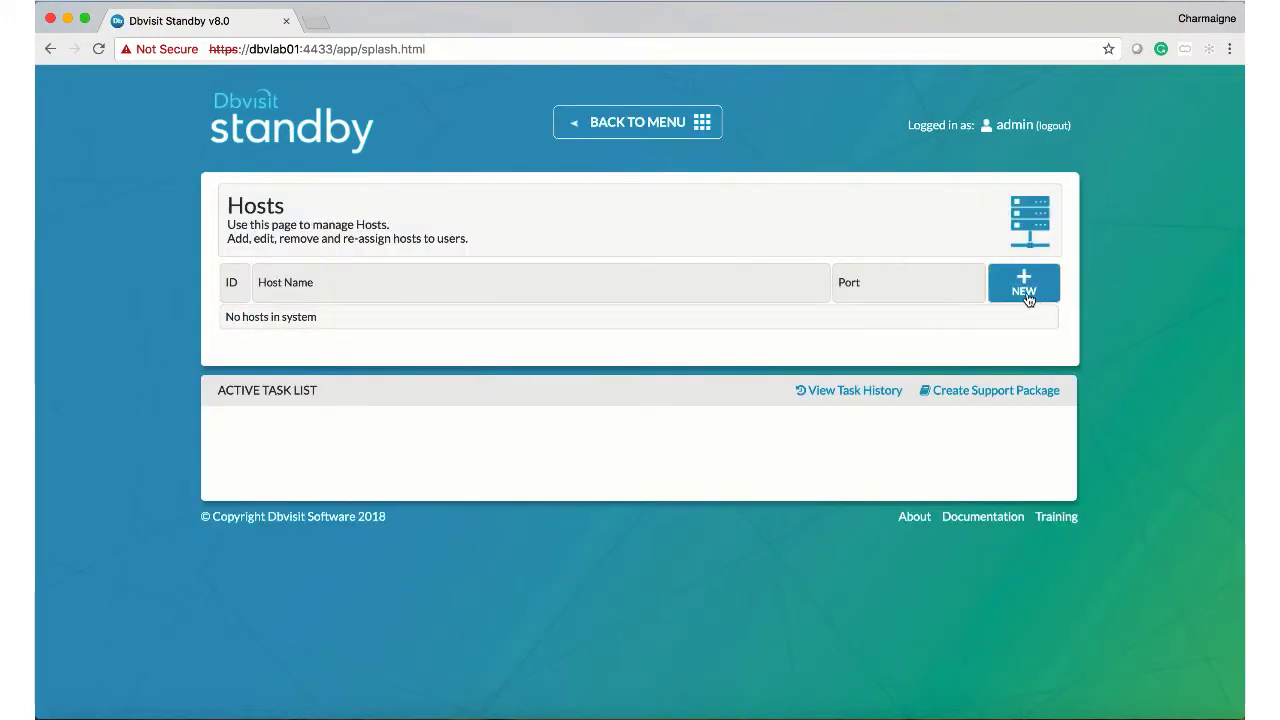
pyautogui.click(1026, 298)
pyautogui.click(400, 309)
pyautogui.click(317, 410)
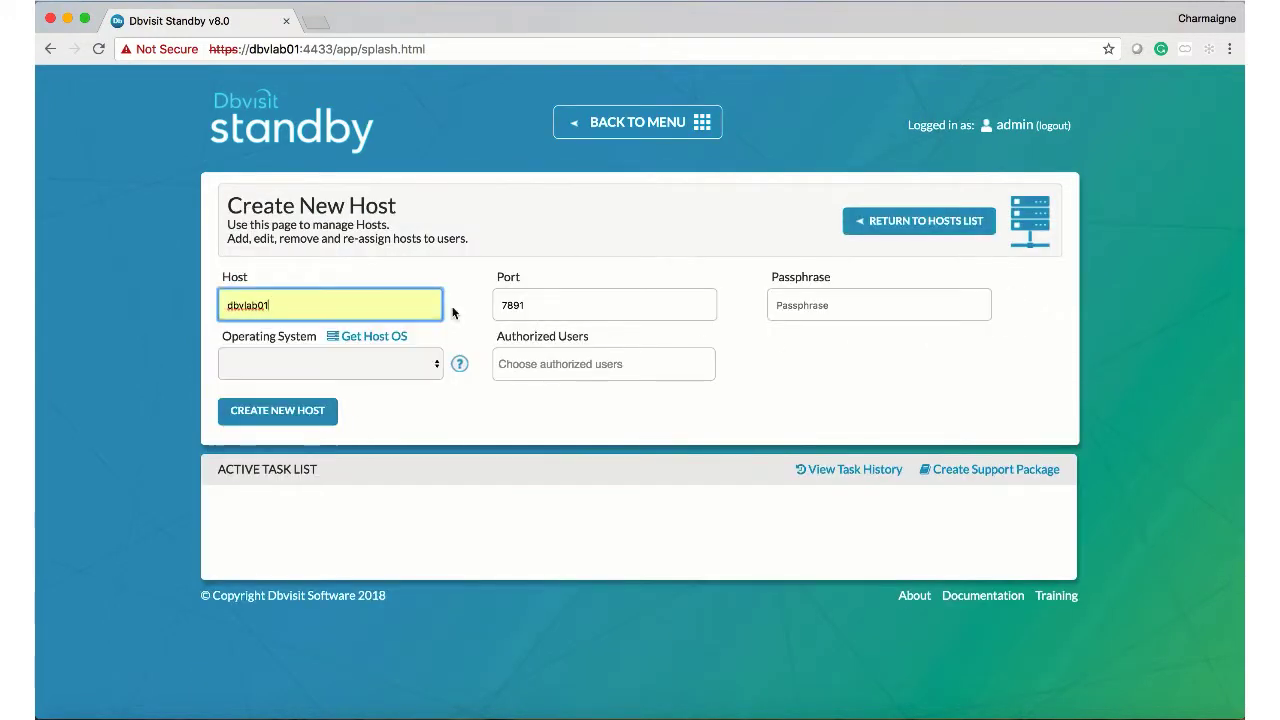
pyautogui.click(822, 306)
pyautogui.click(810, 333)
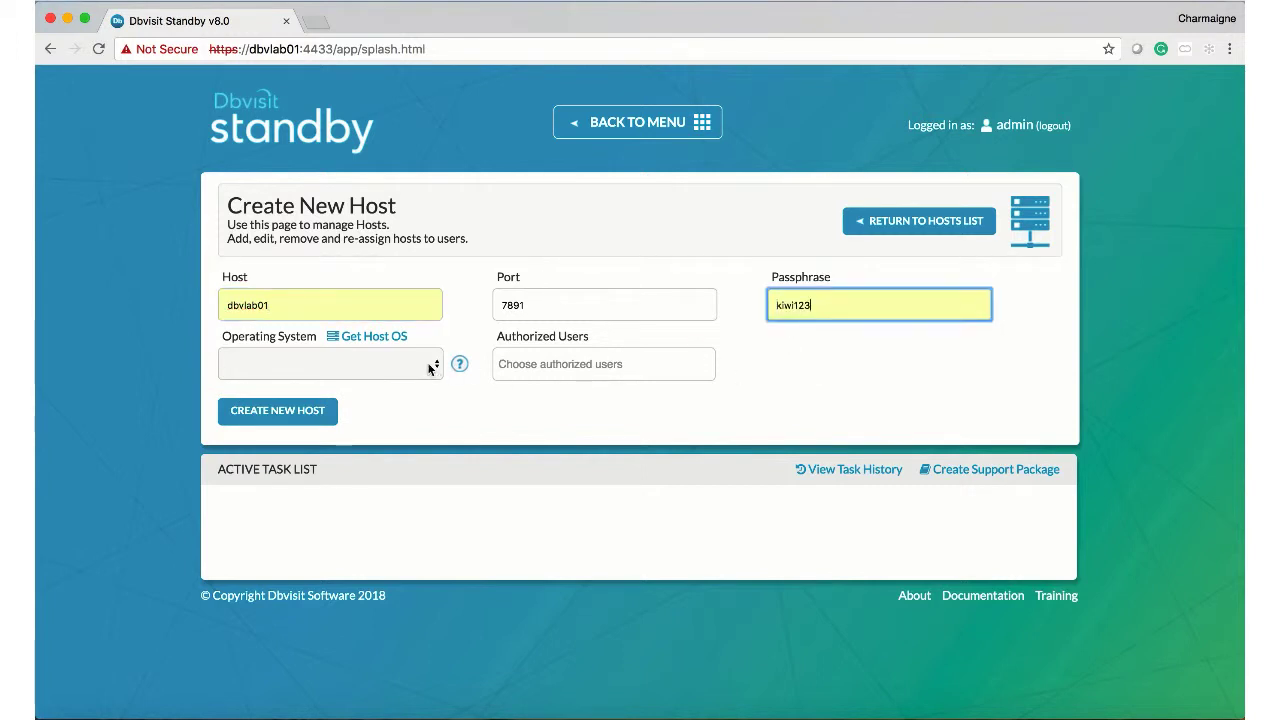
pyautogui.click(429, 369)
pyautogui.click(401, 443)
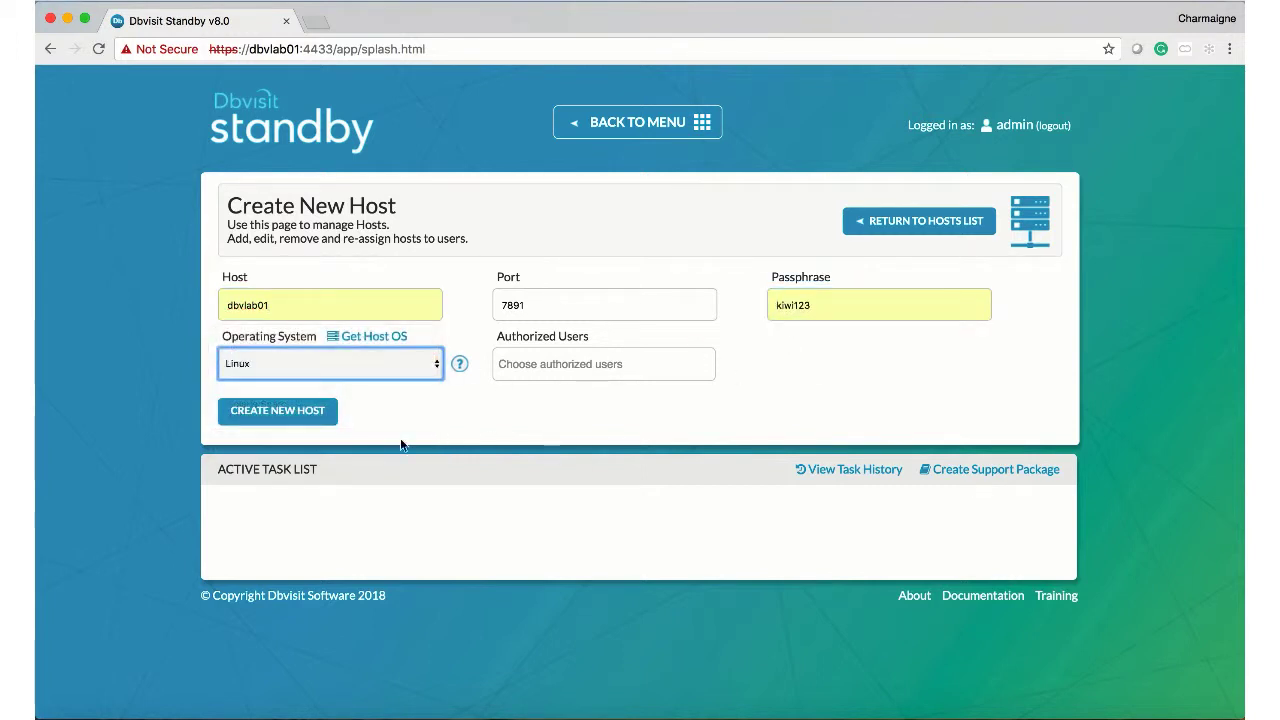
pyautogui.click(318, 412)
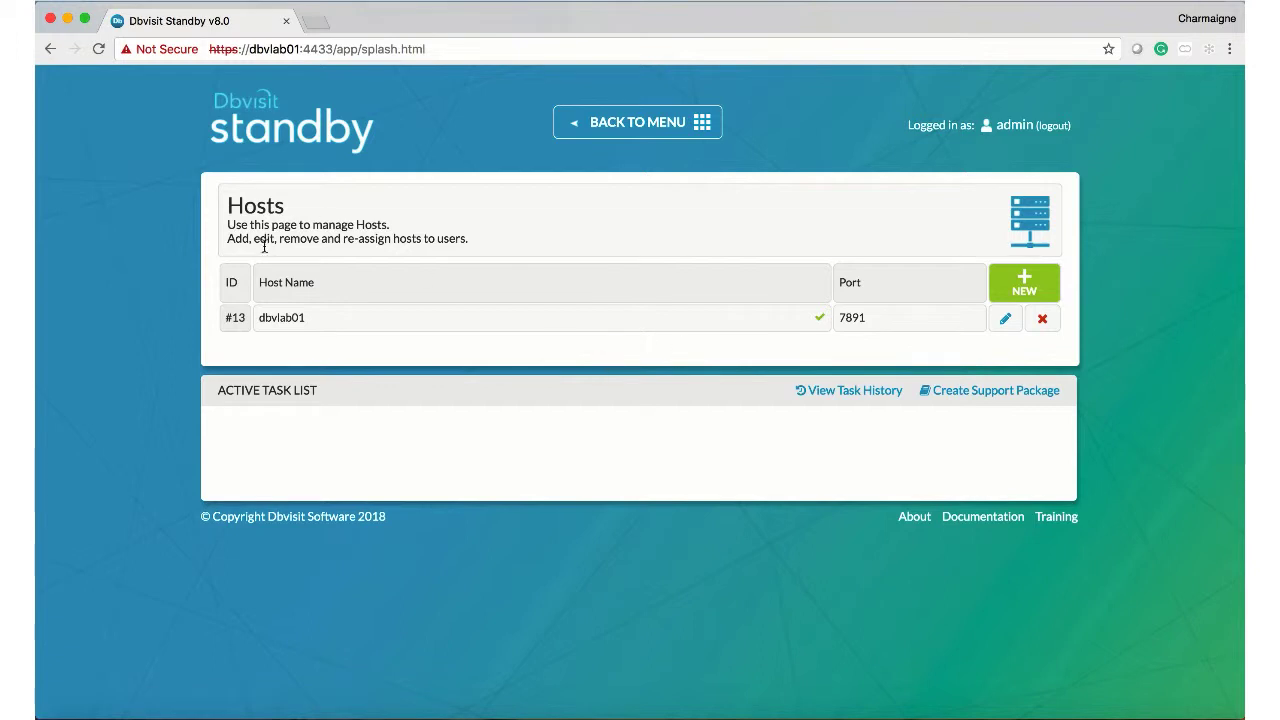
# Step: Add a second host, dbvlab03, with its passphrase and Linux as the operating system
pyautogui.click(1008, 318)
pyautogui.click(357, 300)
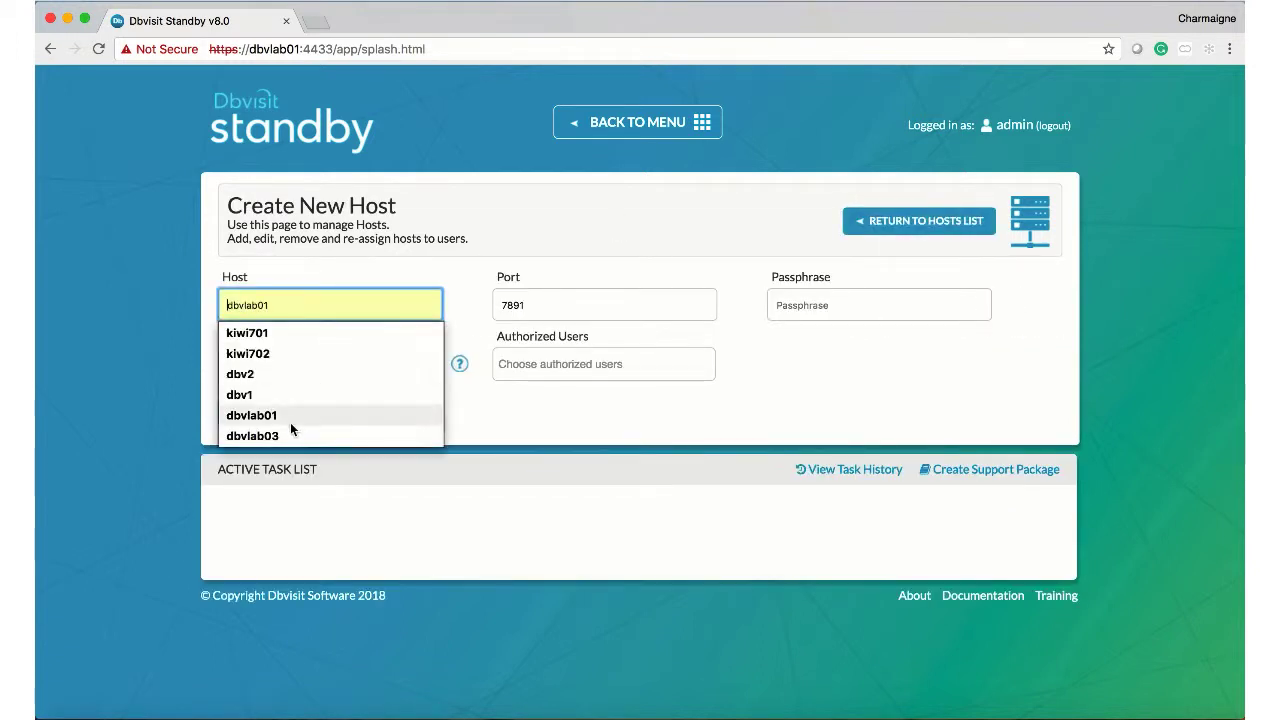
pyautogui.click(288, 434)
pyautogui.click(806, 305)
pyautogui.click(801, 333)
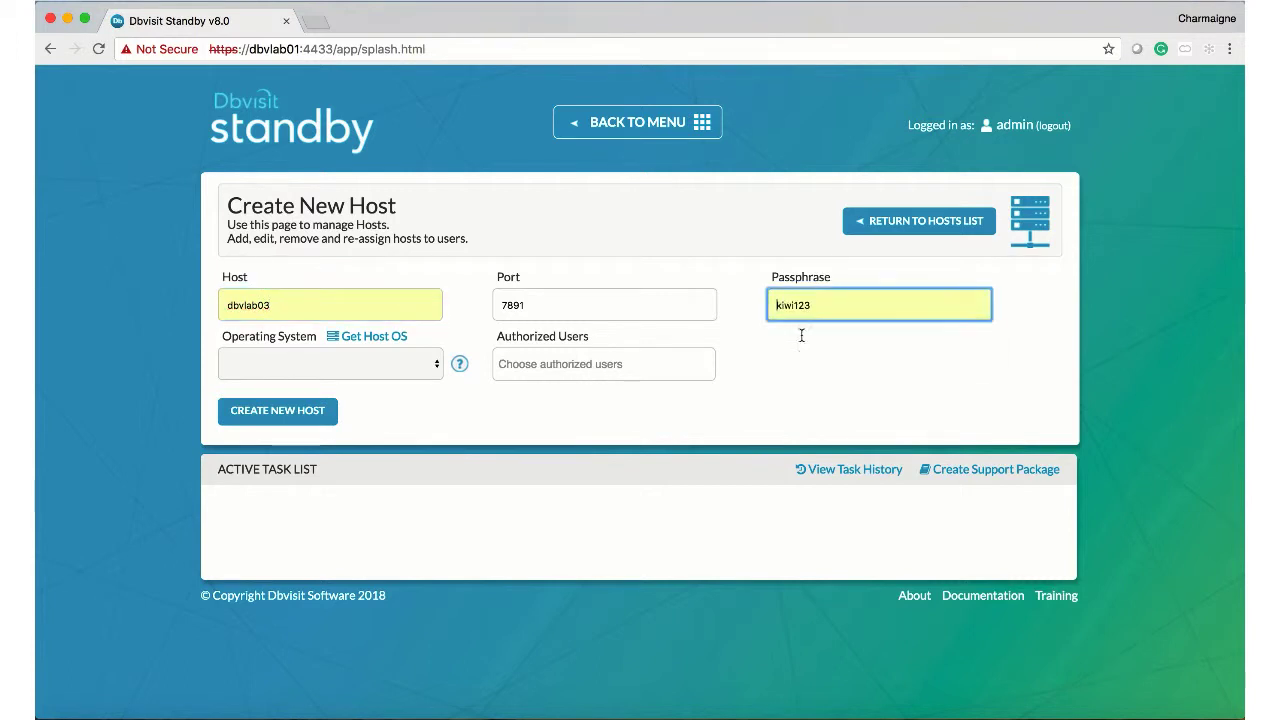
pyautogui.click(394, 360)
pyautogui.press('Down')
pyautogui.press('Down')
pyautogui.press('Return')
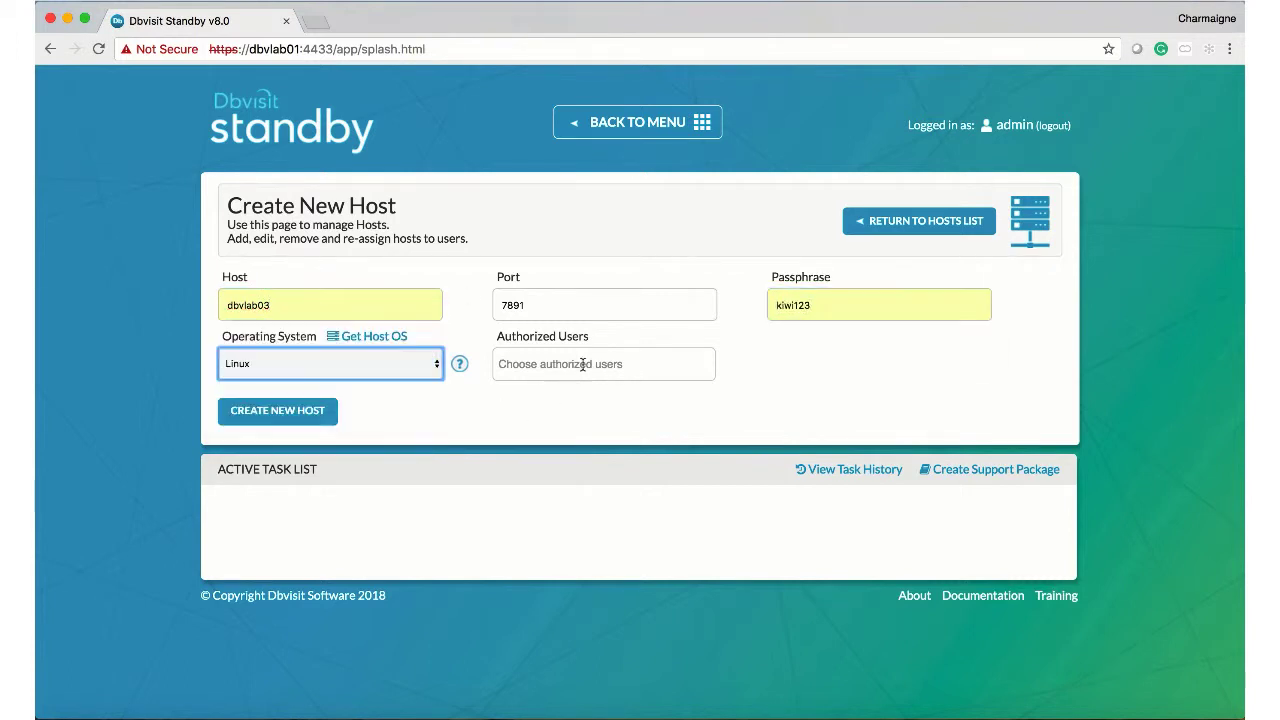
pyautogui.click(315, 412)
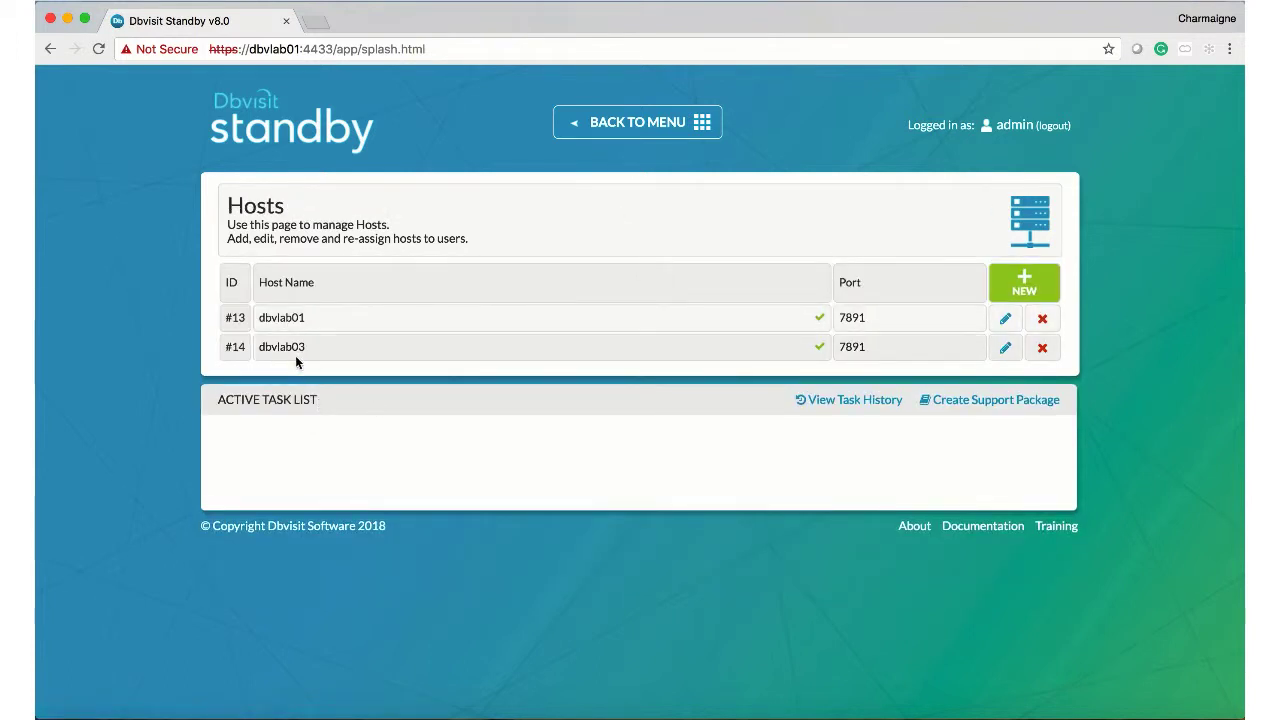
# Step: Start a new configuration with dbvlab01 as the source host and accept the licence agreement
pyautogui.click(610, 130)
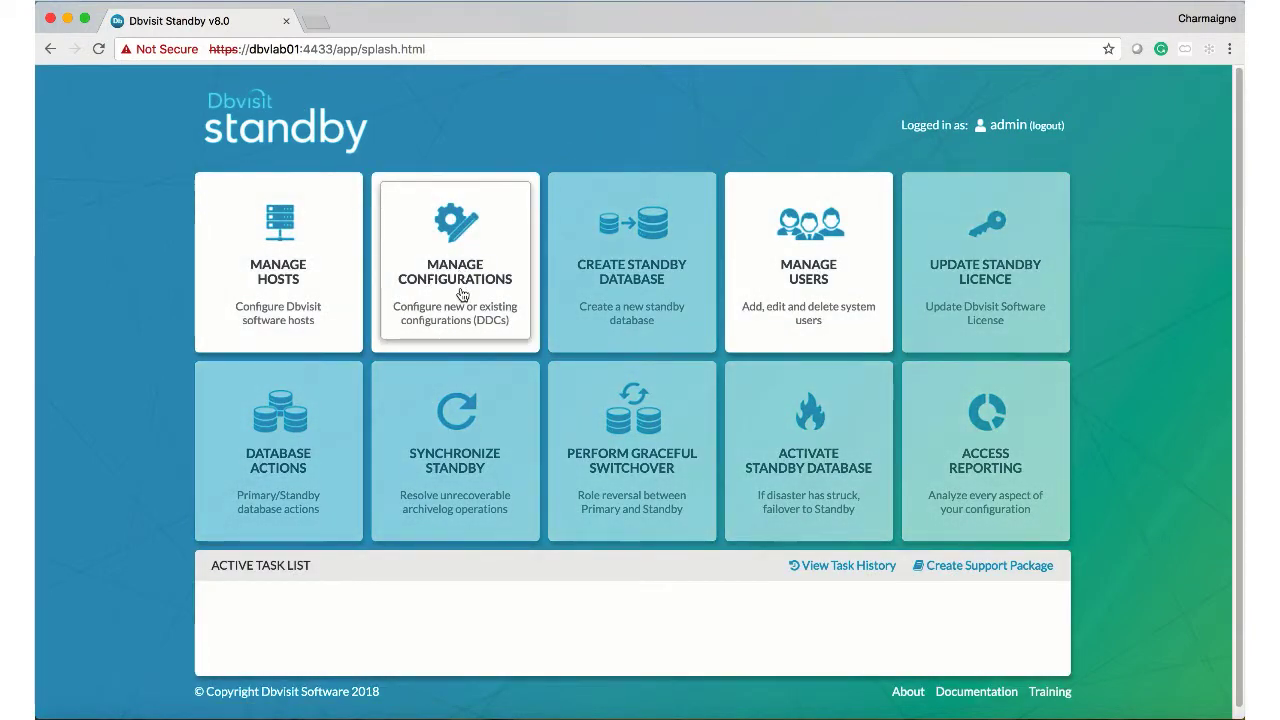
pyautogui.click(459, 292)
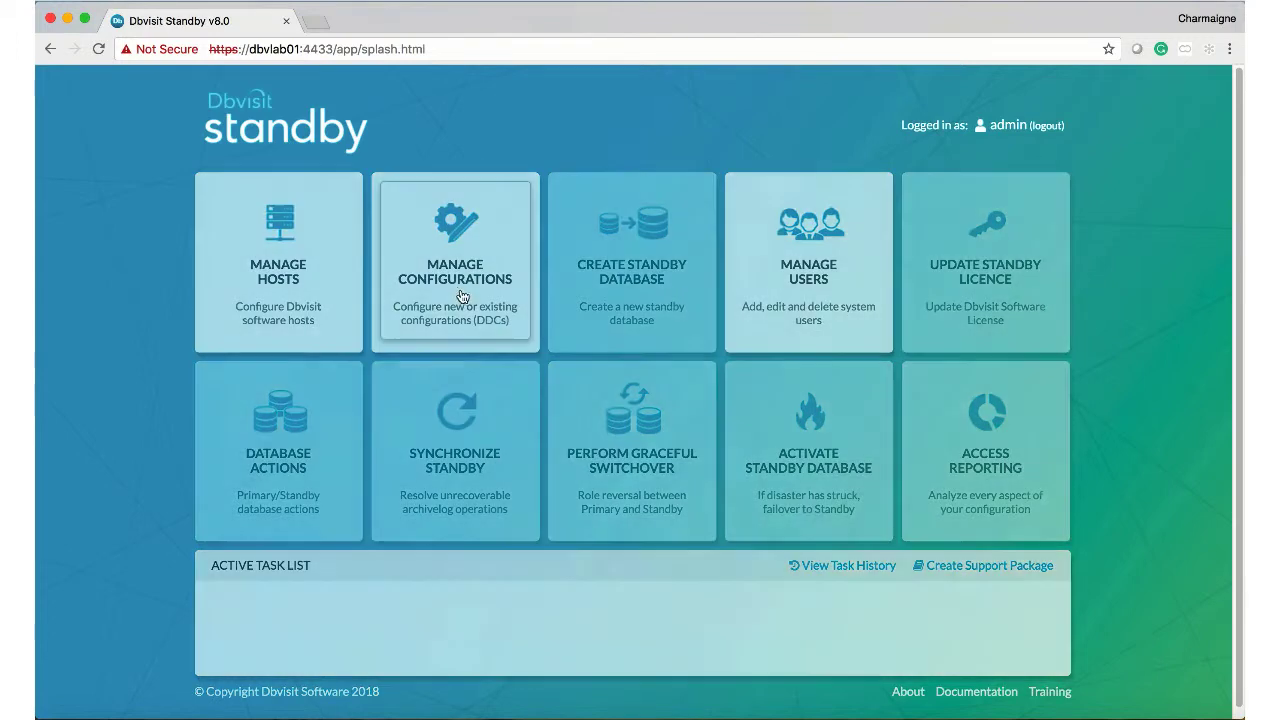
pyautogui.click(970, 284)
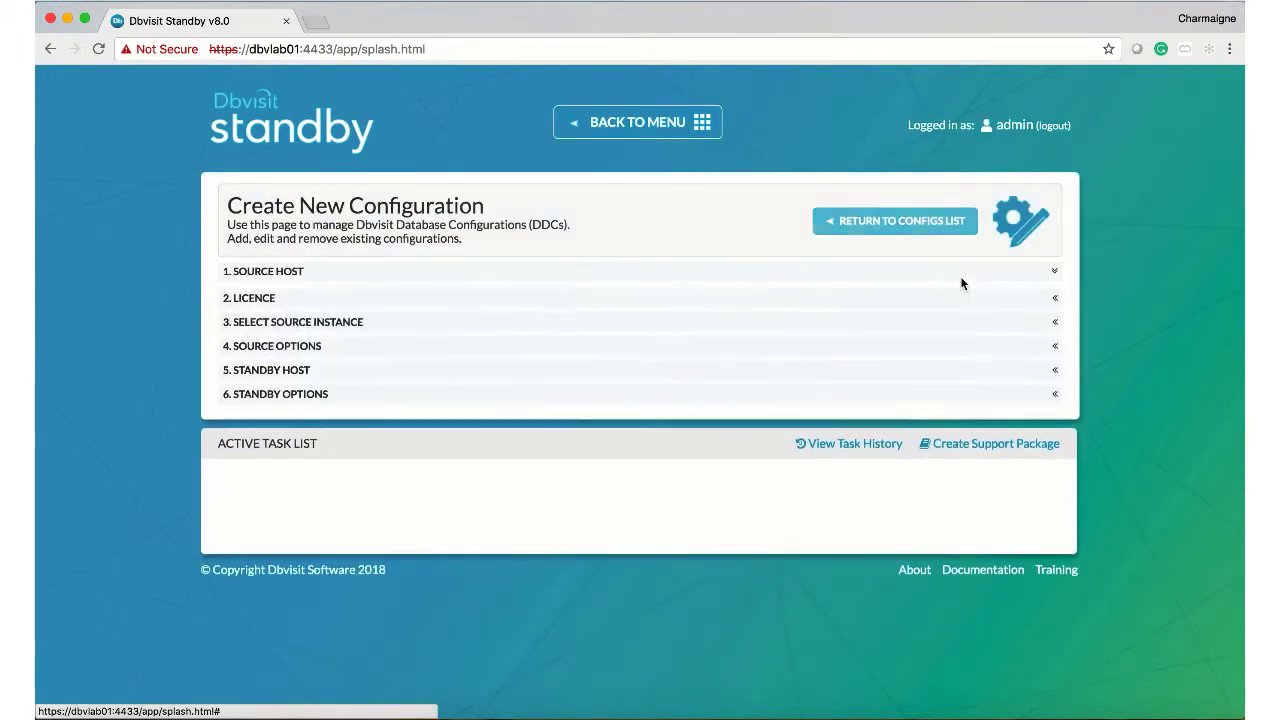
pyautogui.click(518, 310)
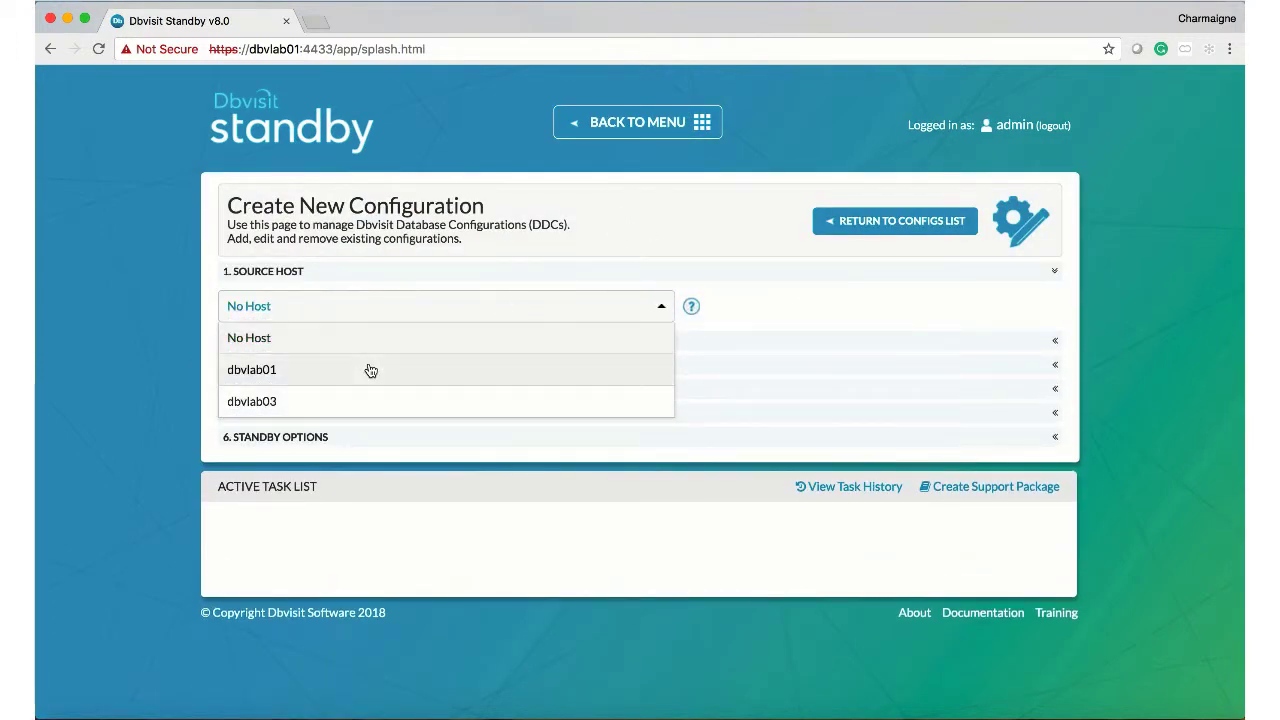
pyautogui.click(372, 369)
pyautogui.scroll(-10, 628, 413)
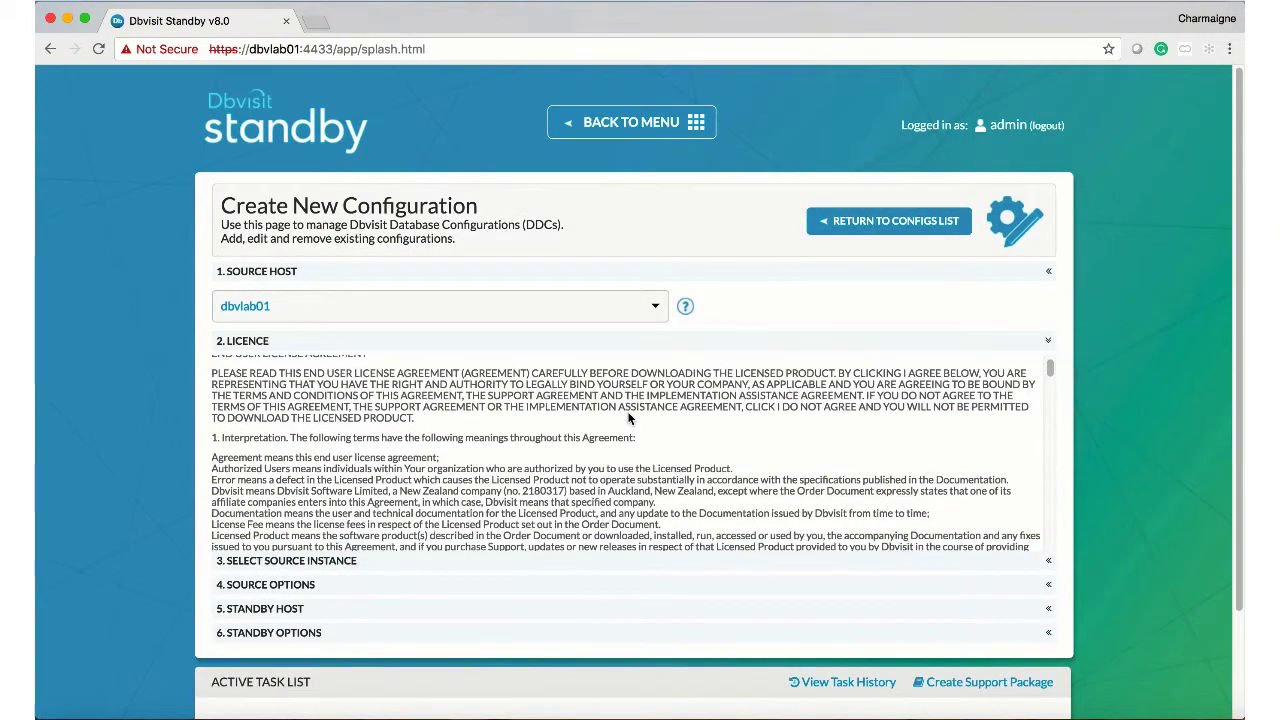
pyautogui.scroll(-6, 628, 413)
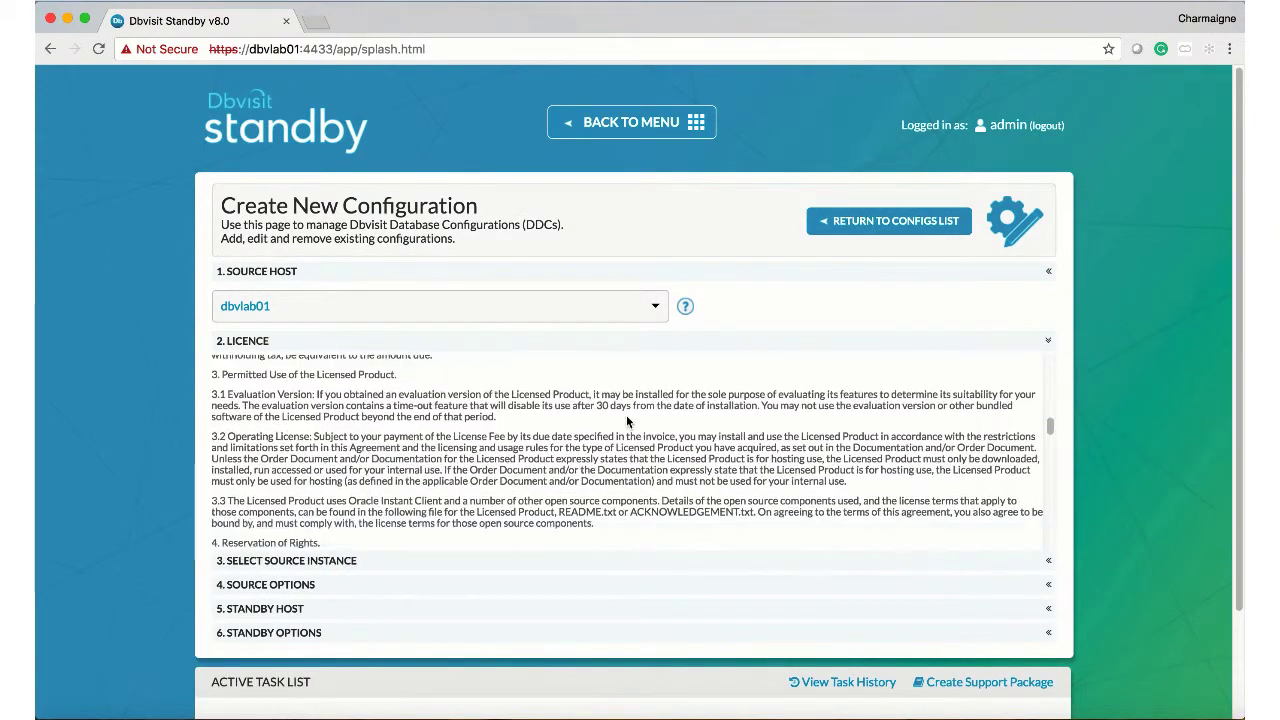
pyautogui.scroll(-15, 273, 373)
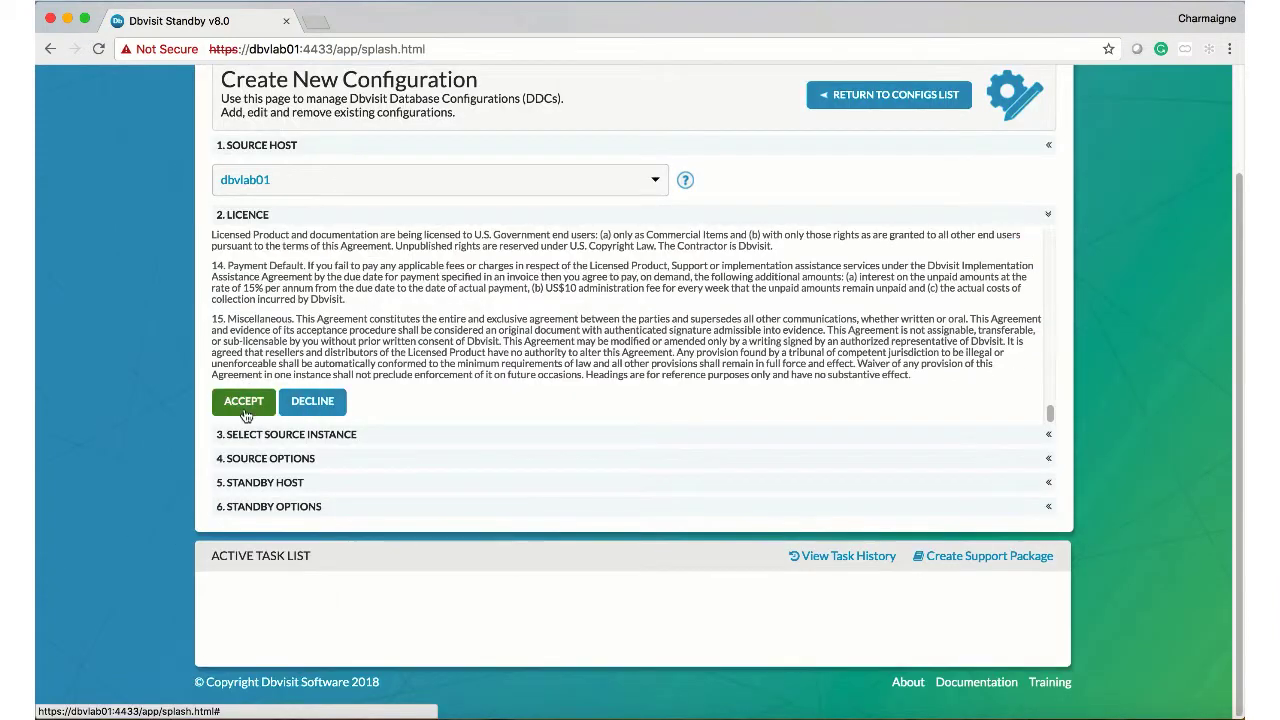
pyautogui.click(244, 405)
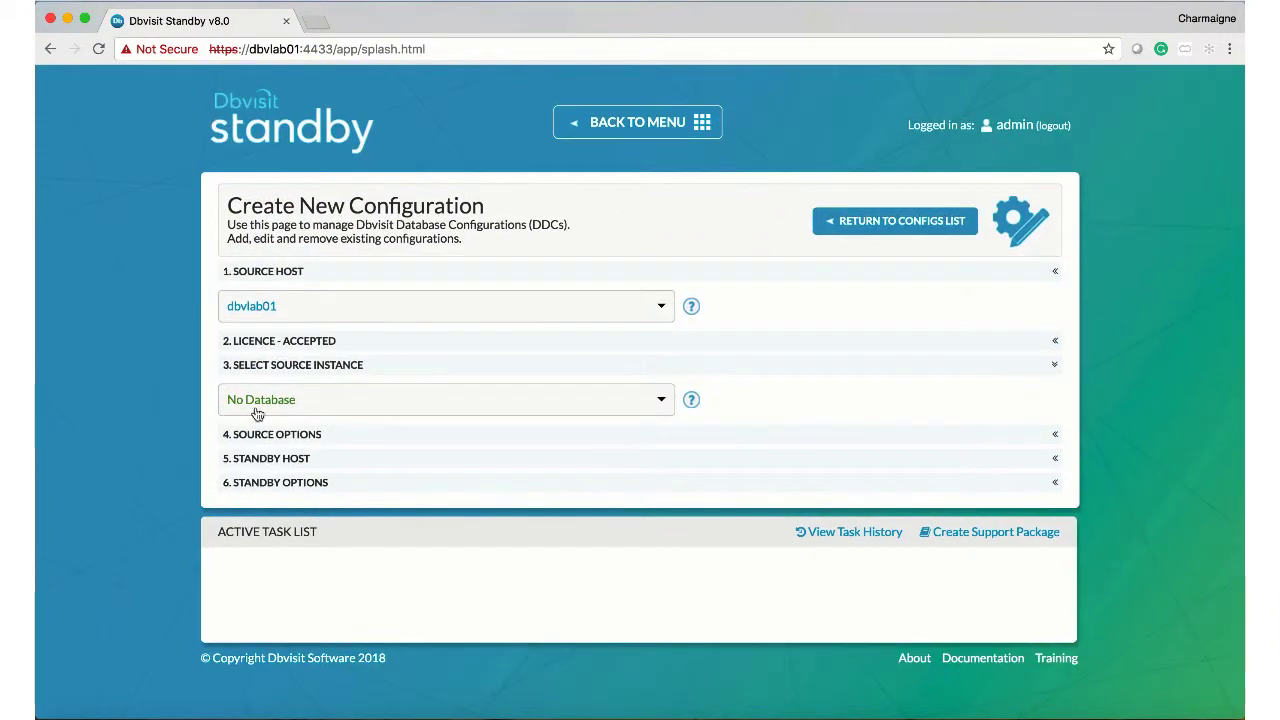
# Step: Select devdb as the source instance and dbvlab03 as the standby host of the configuration
pyautogui.click(259, 399)
pyautogui.scroll(-2, 280, 597)
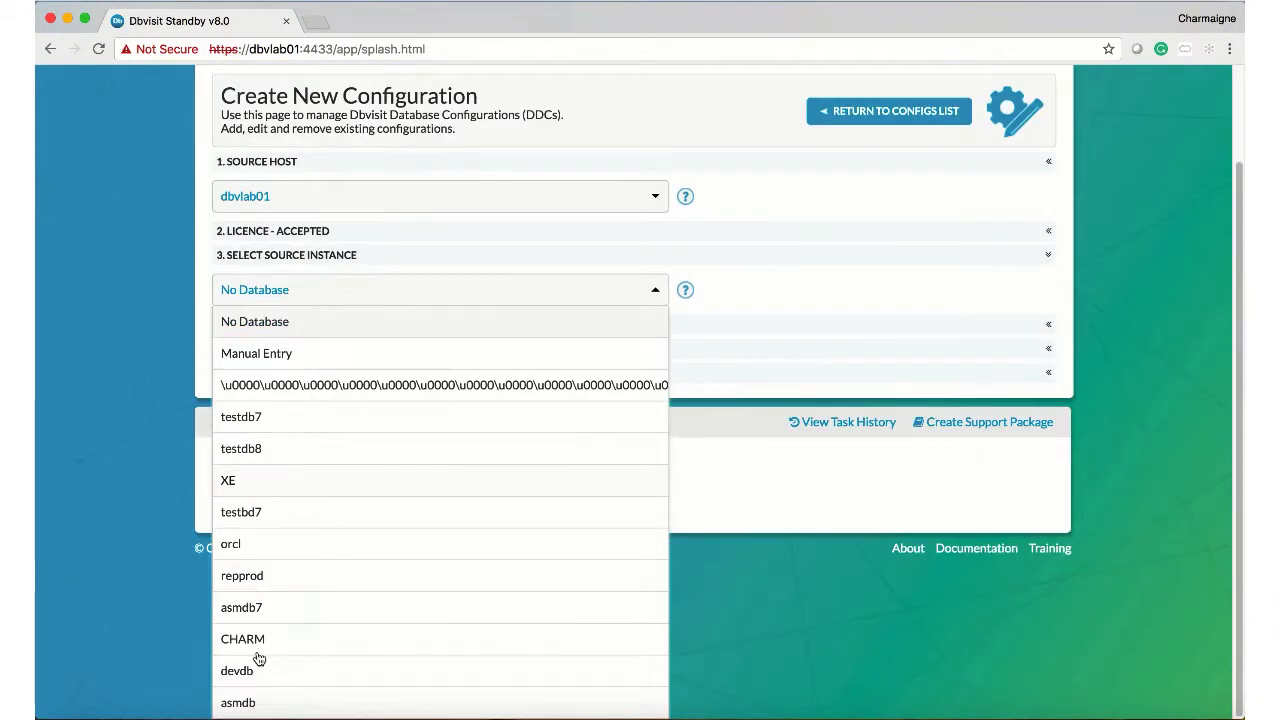
pyautogui.click(252, 668)
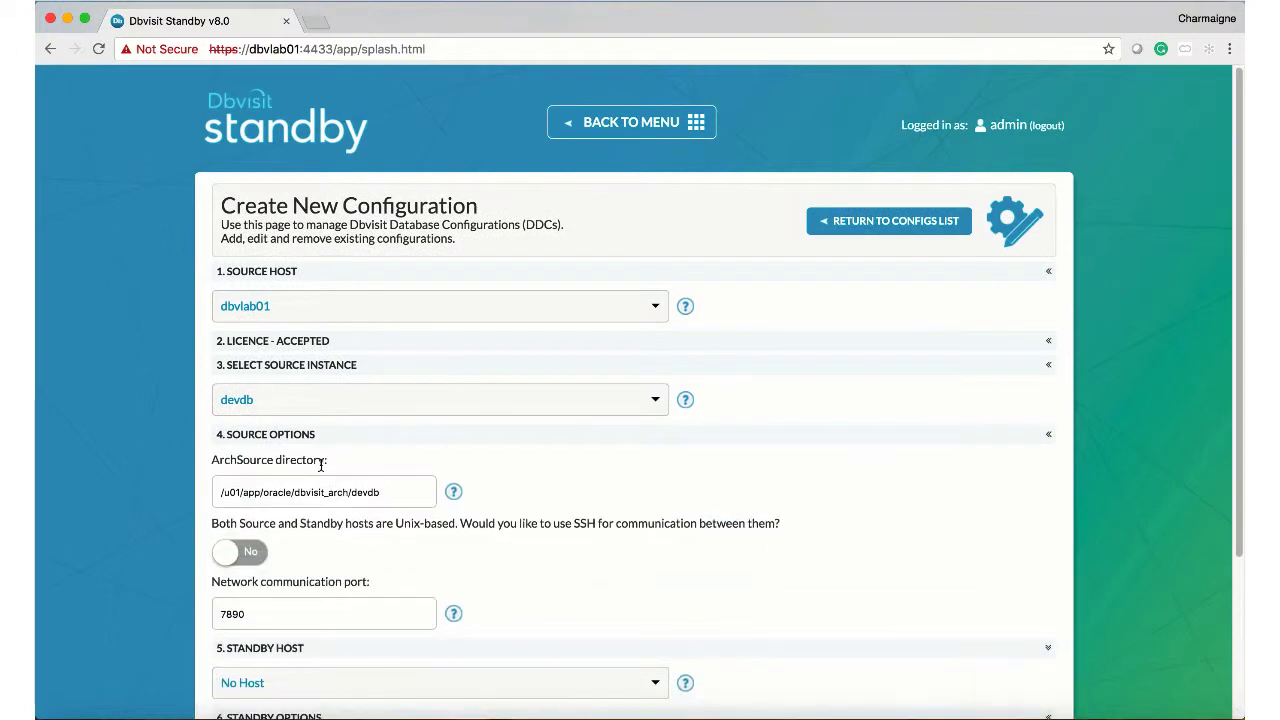
pyautogui.scroll(-3, 481, 484)
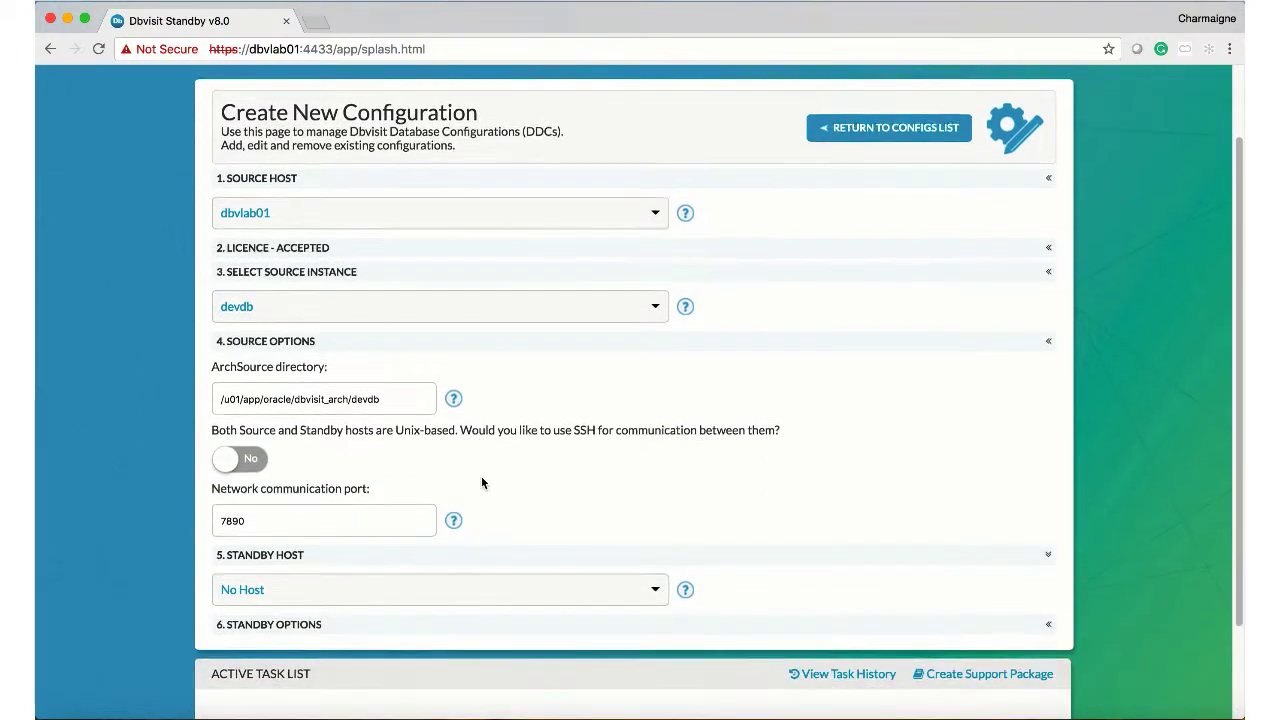
pyautogui.click(377, 571)
pyautogui.scroll(-2, 489, 494)
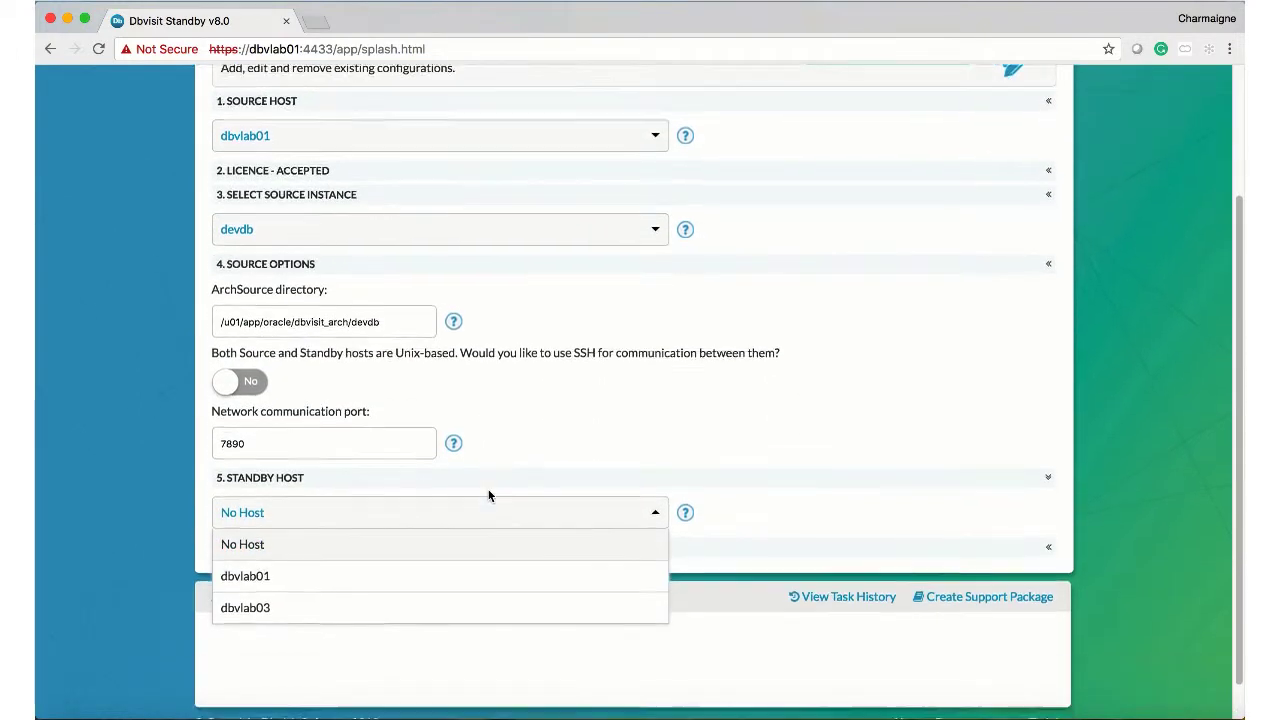
pyautogui.click(380, 571)
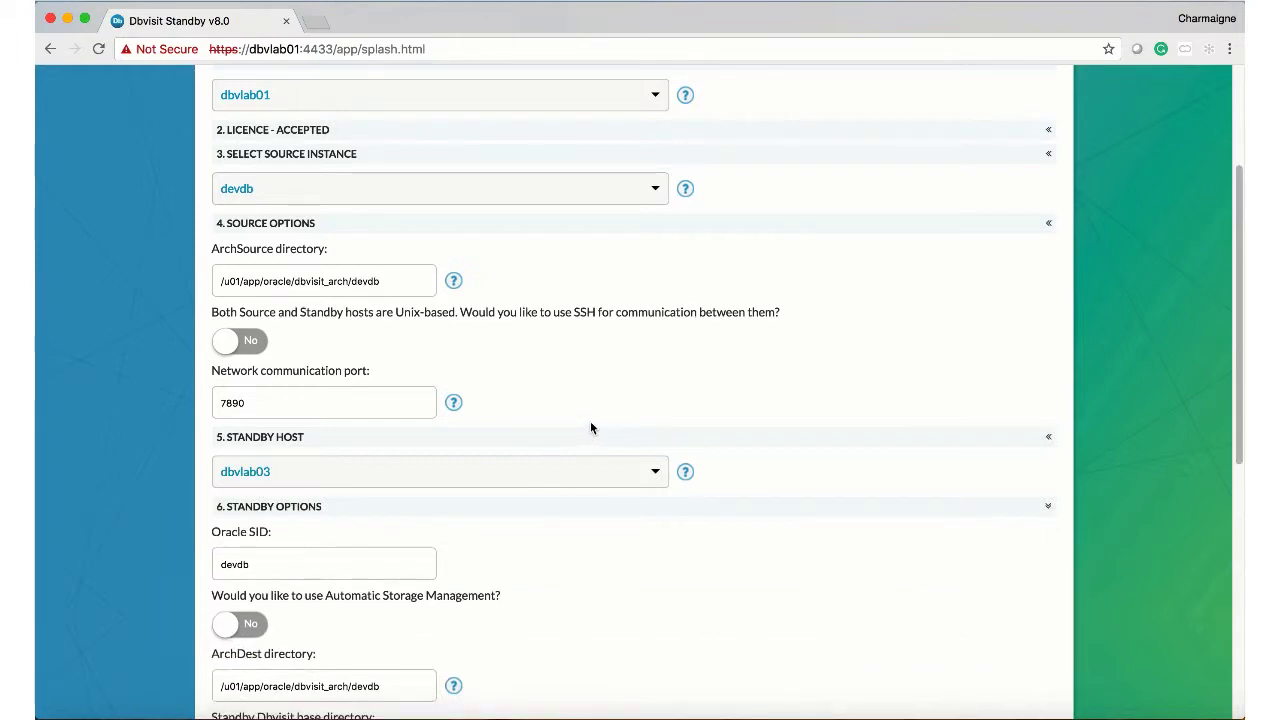
# Step: Set the standby ORACLE_HOME directory to /u01/app/oracle/product/11.2.0/db_1, keeping devdb as the unique database and configuration names
pyautogui.scroll(-3, 590, 424)
pyautogui.scroll(-7, 740, 590)
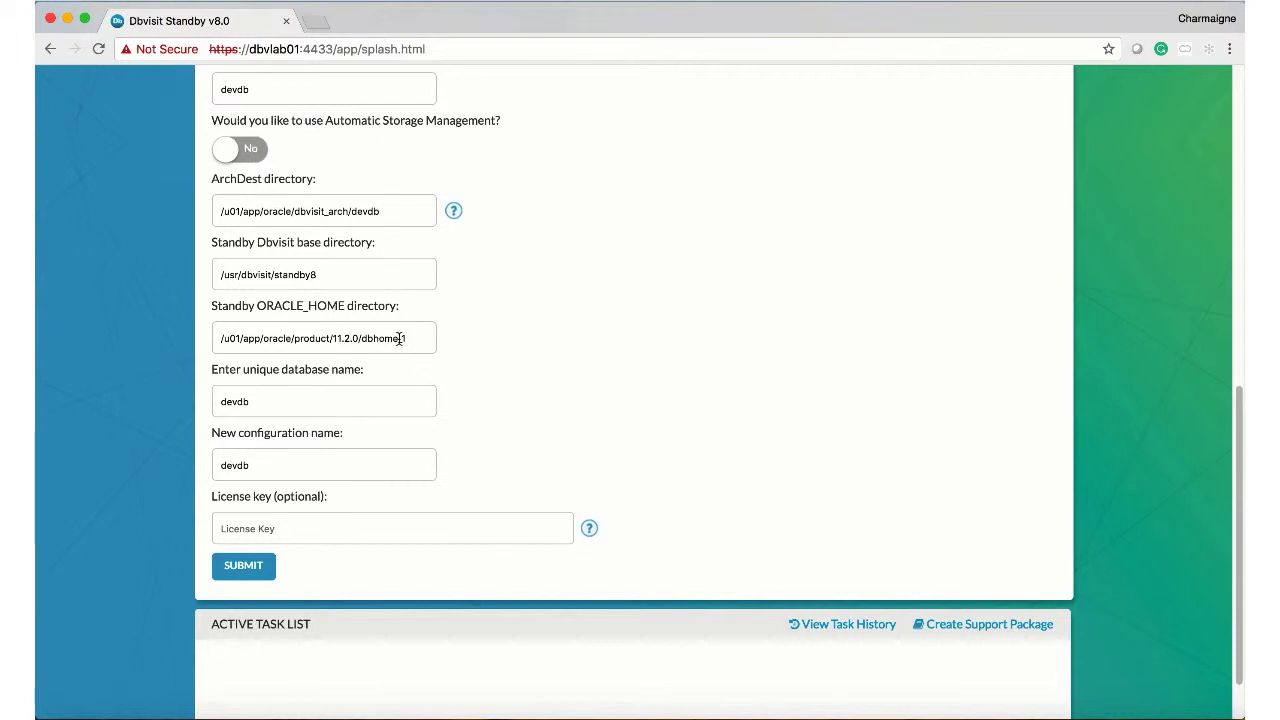
pyautogui.moveTo(399, 339); pyautogui.dragTo(361, 339)
pyautogui.write('dbh')
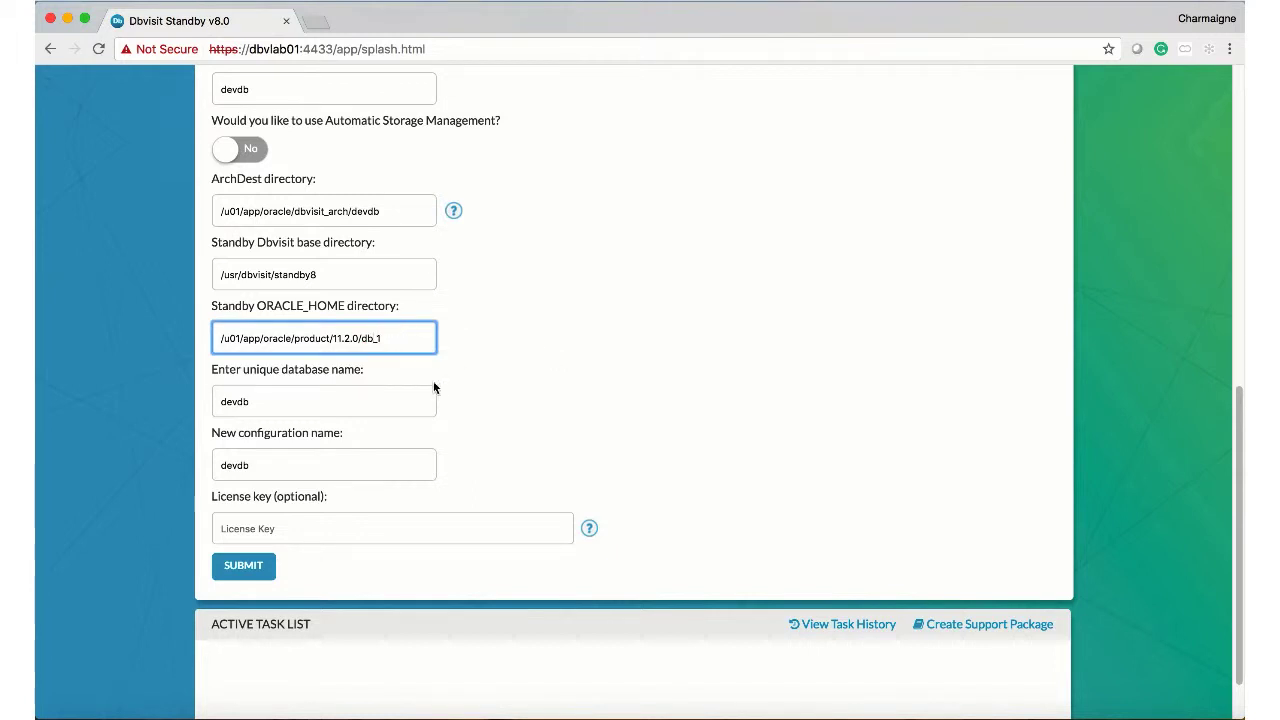
pyautogui.click(410, 400)
pyautogui.click(338, 460)
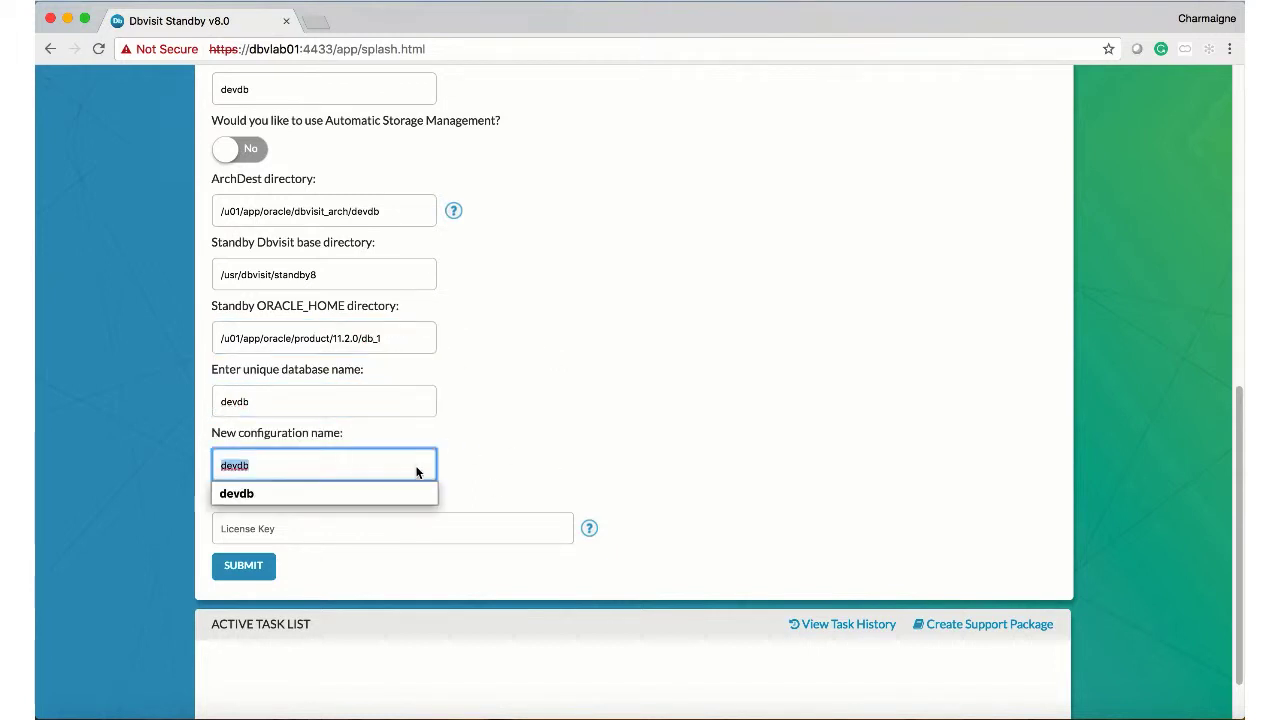
pyautogui.click(508, 371)
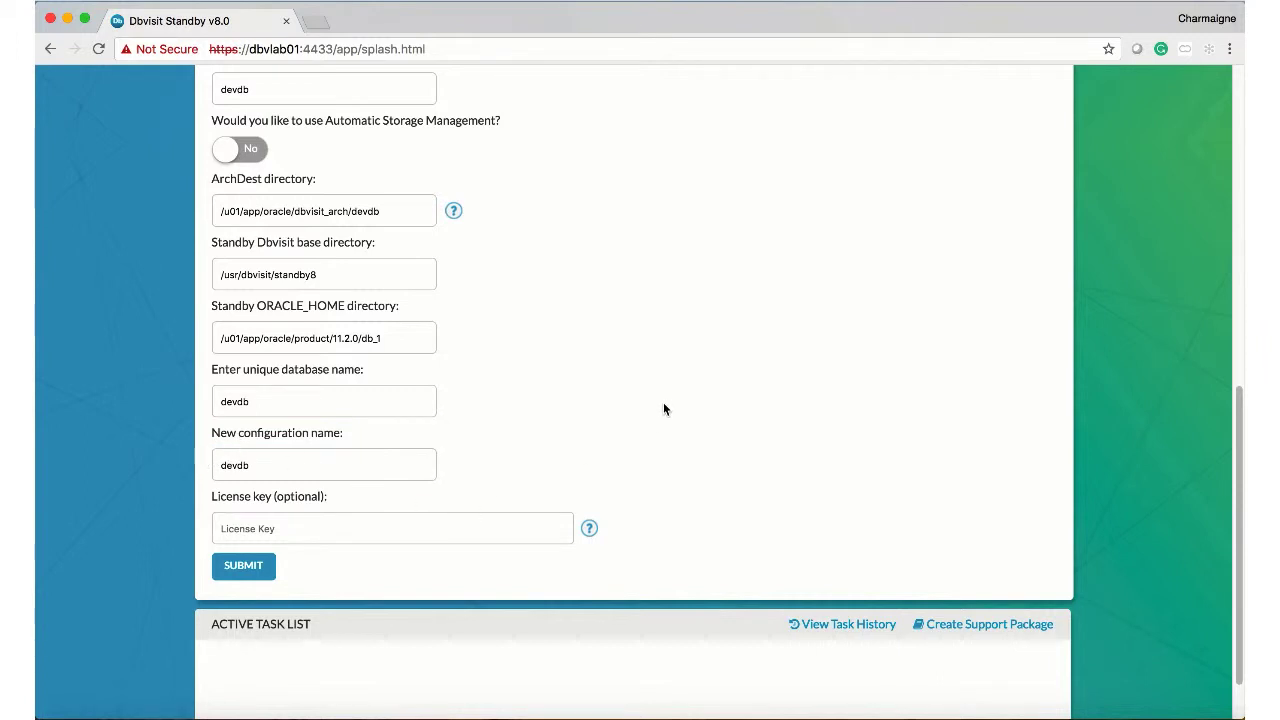
# Step: Enter the license key and submit the new devdb configuration
pyautogui.click(474, 528)
pyautogui.click(426, 558)
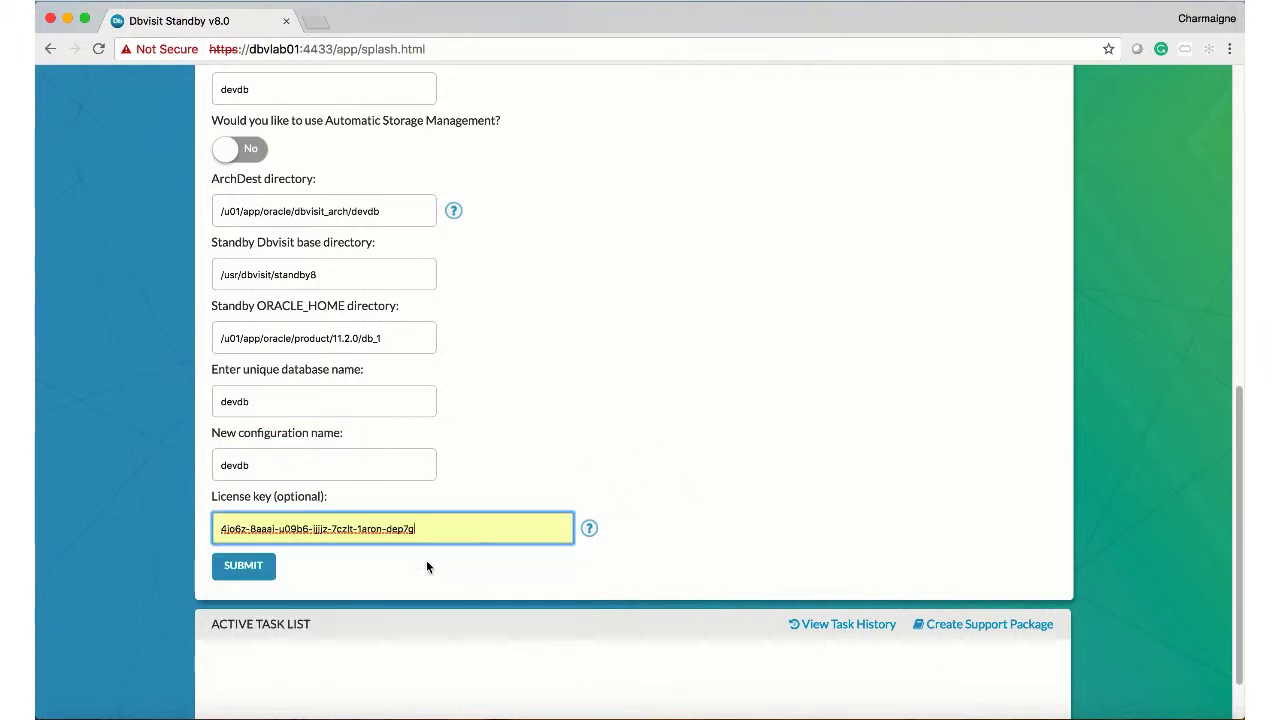
pyautogui.click(241, 565)
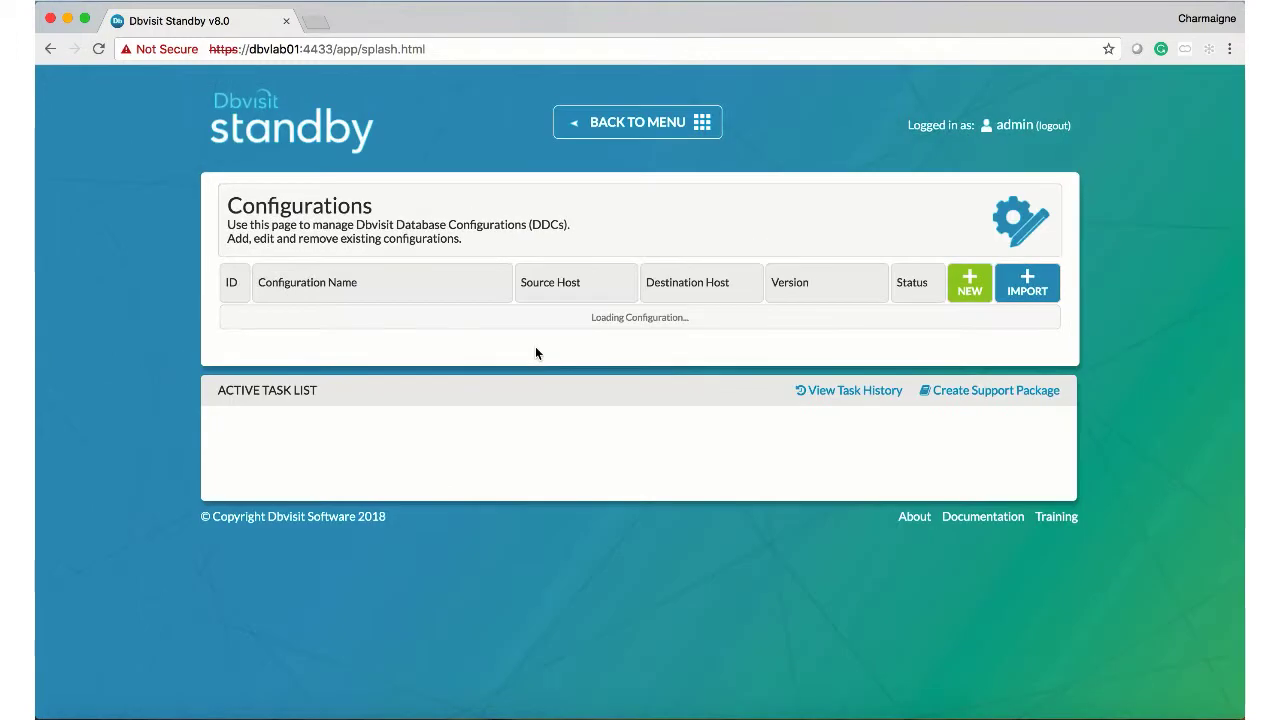
# Step: Start creating a standby database from the devdb configuration, using an entirely new set of options
pyautogui.click(640, 123)
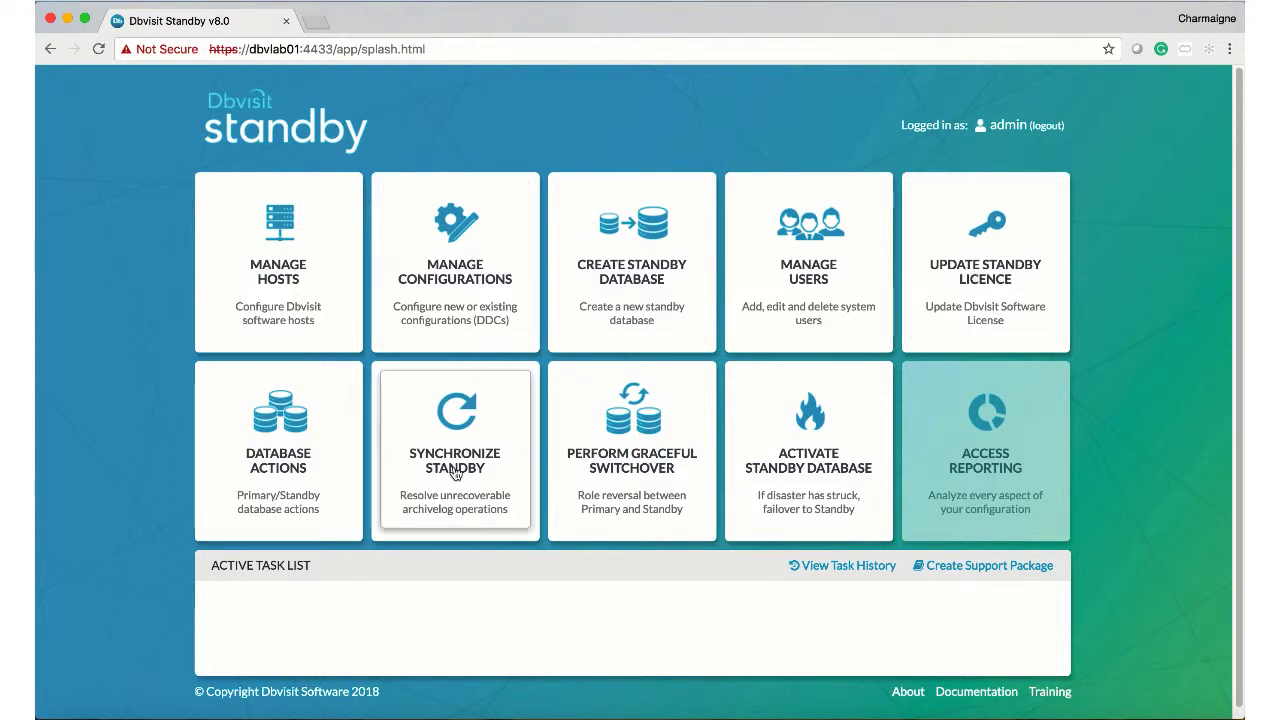
pyautogui.click(613, 262)
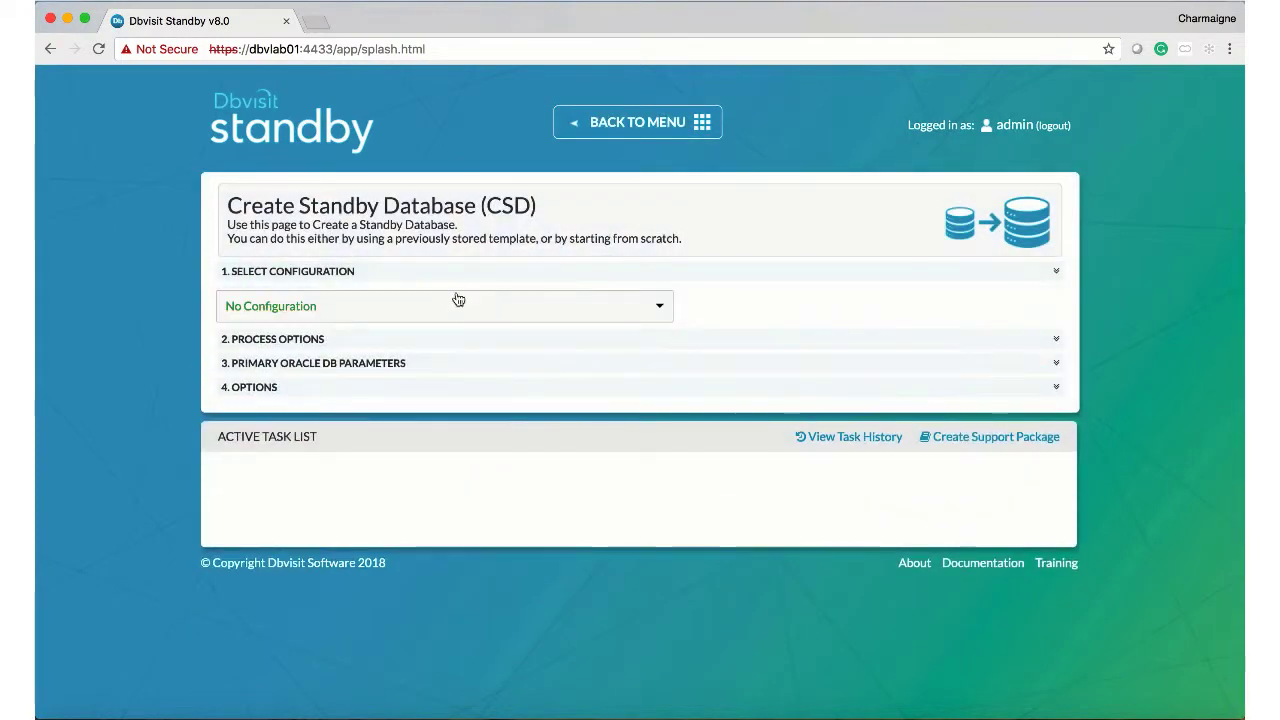
pyautogui.click(530, 300)
pyautogui.click(300, 370)
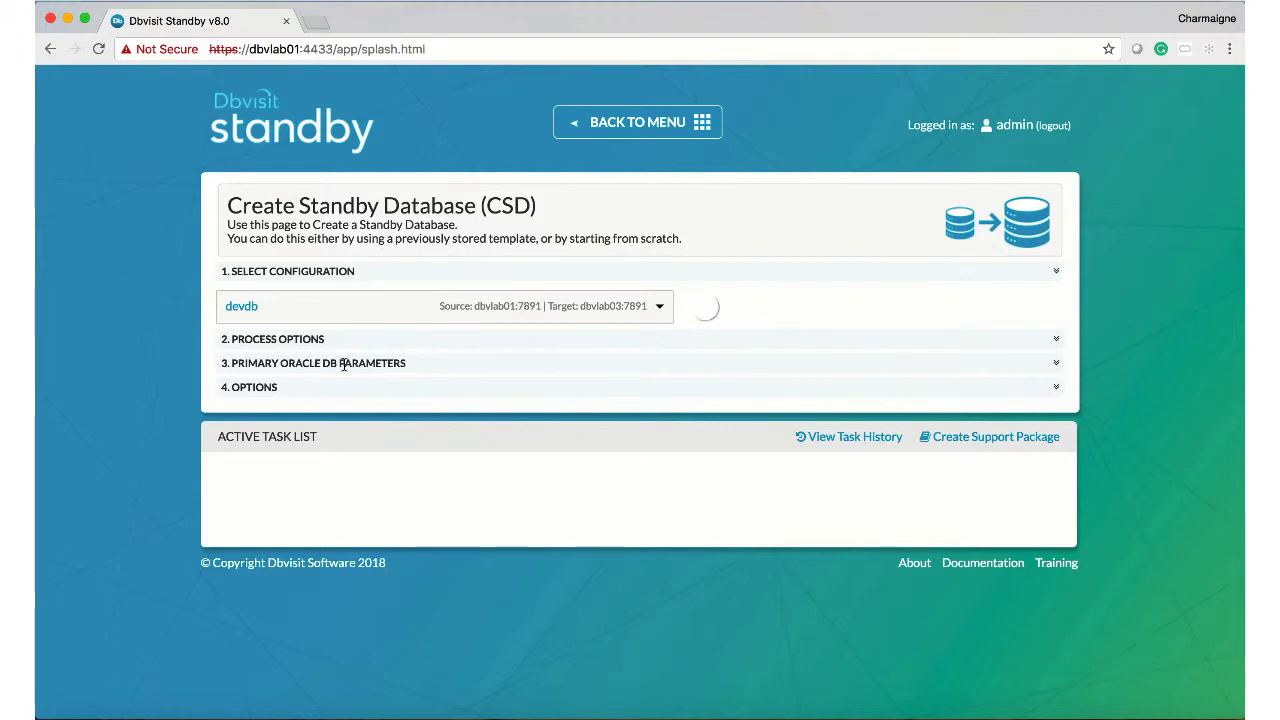
pyautogui.click(245, 396)
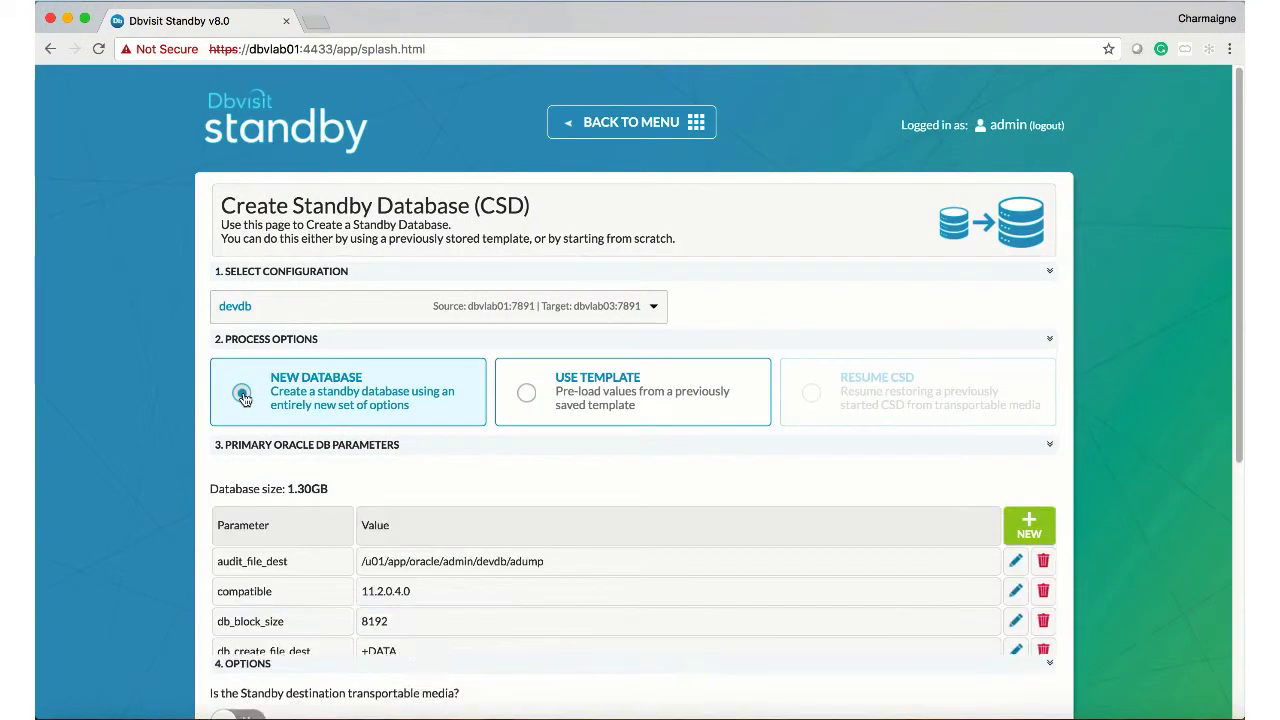
pyautogui.scroll(-2, 488, 458)
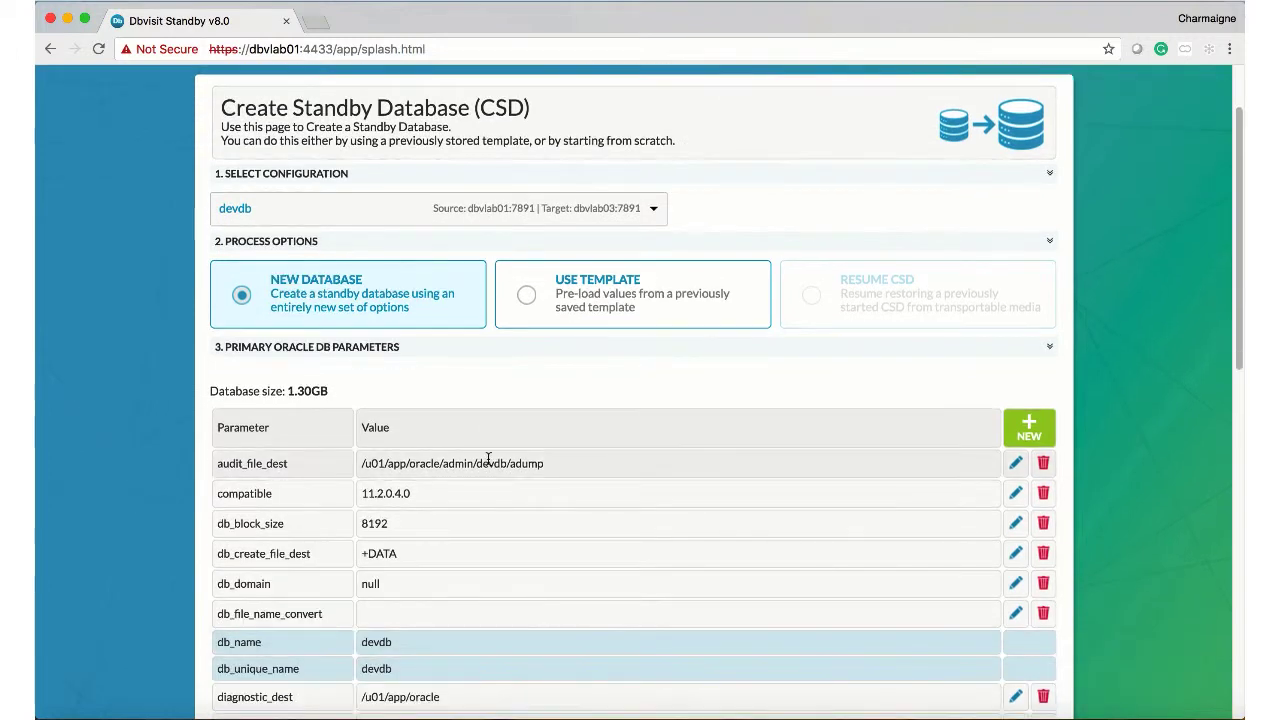
# Step: Set the db_create_file_dest parameter of the standby database to /u01/app/oracle/oradata
pyautogui.scroll(-5, 488, 458)
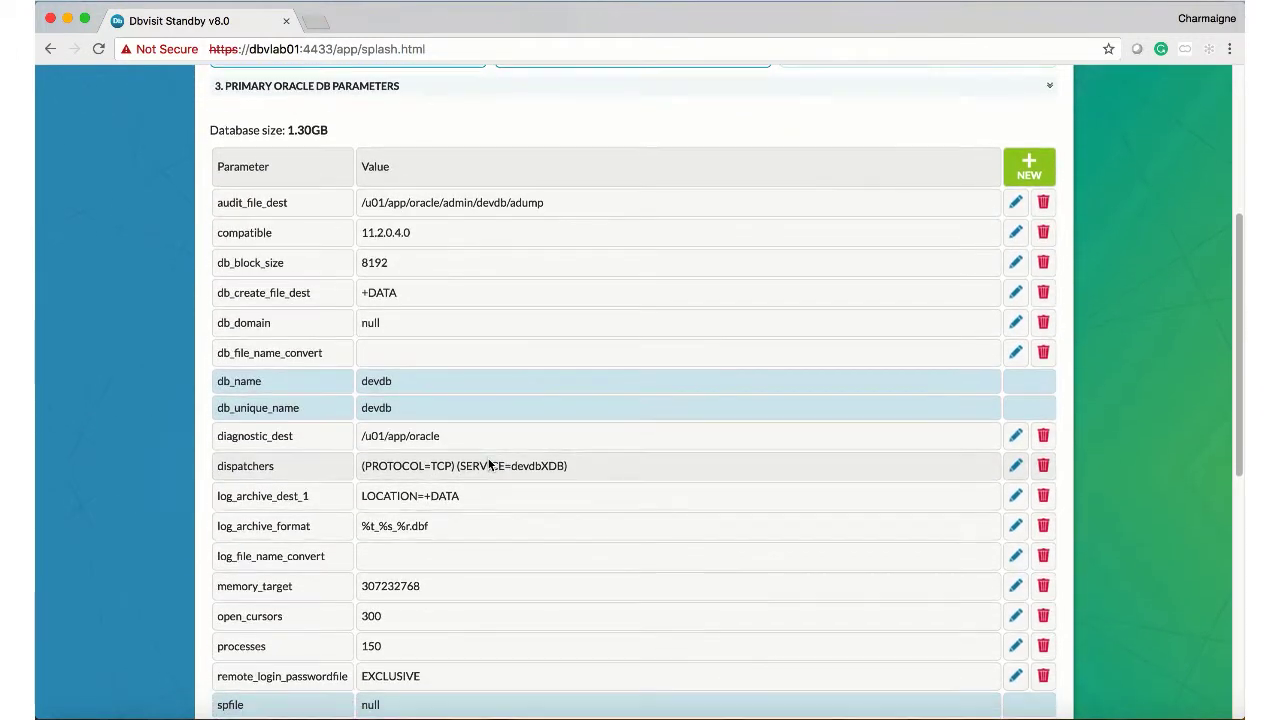
pyautogui.scroll(-1, 489, 462)
pyautogui.scroll(-1, 488, 458)
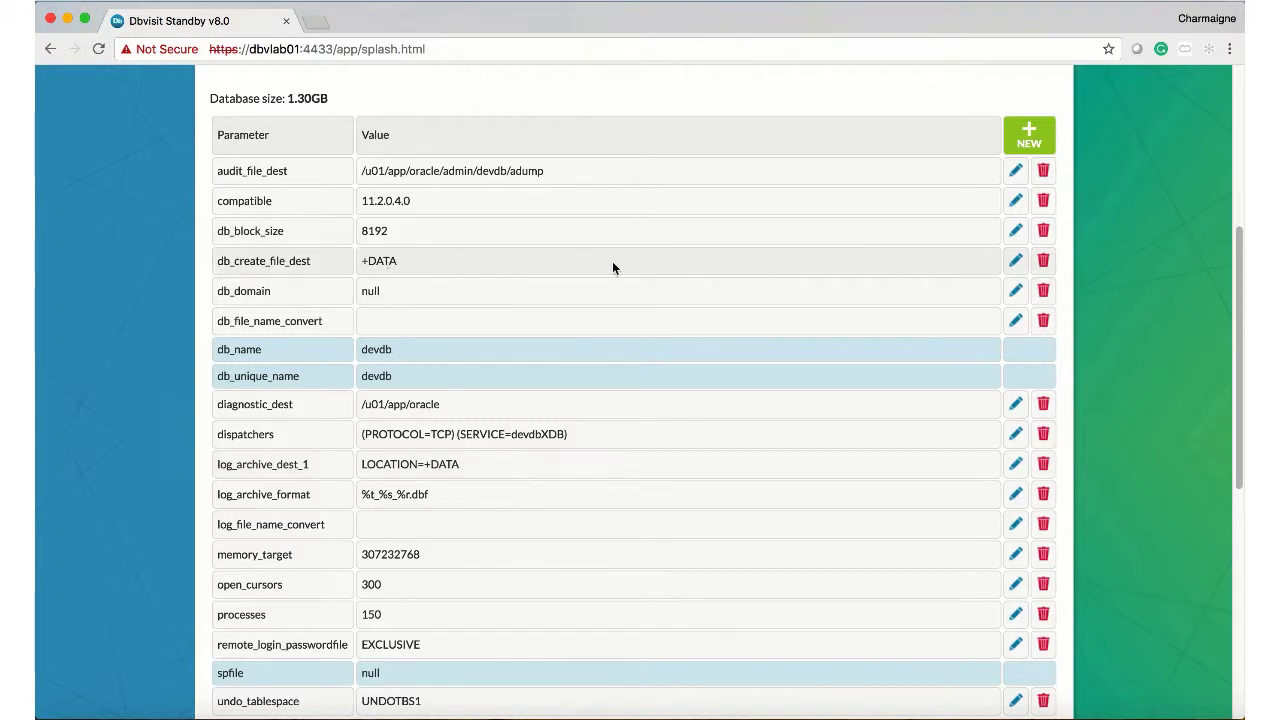
pyautogui.click(1015, 260)
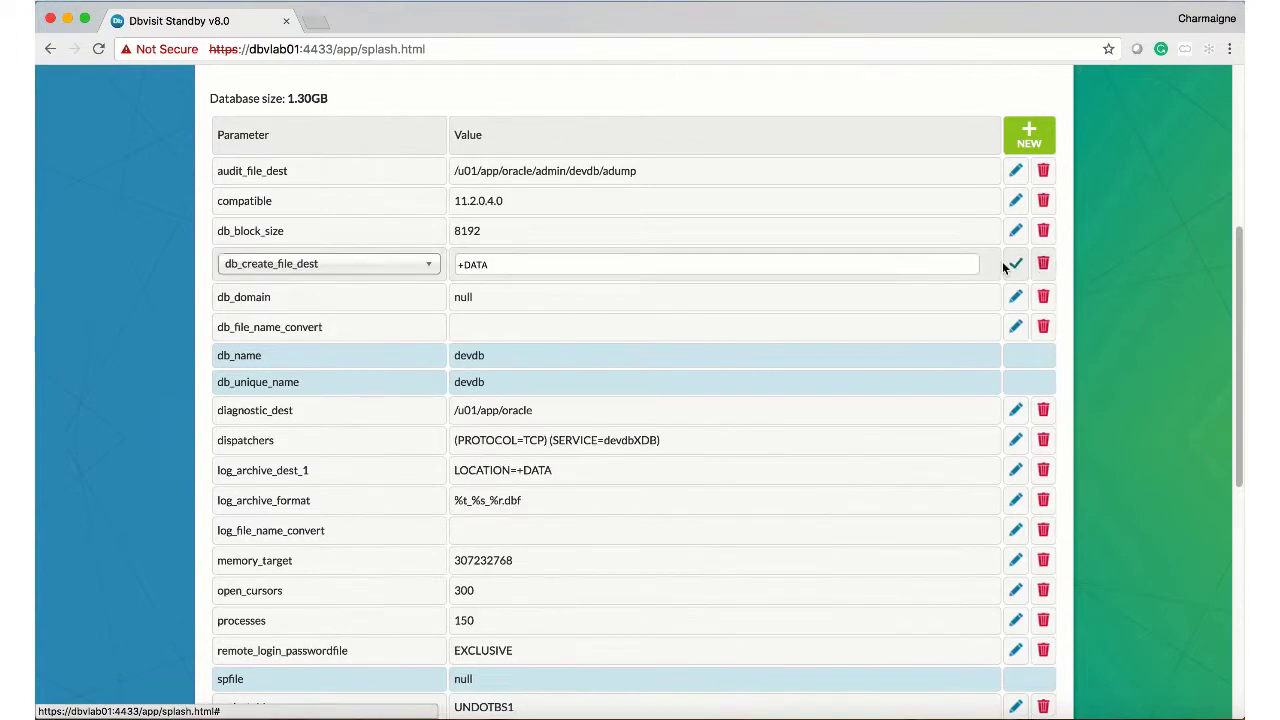
pyautogui.click(498, 264)
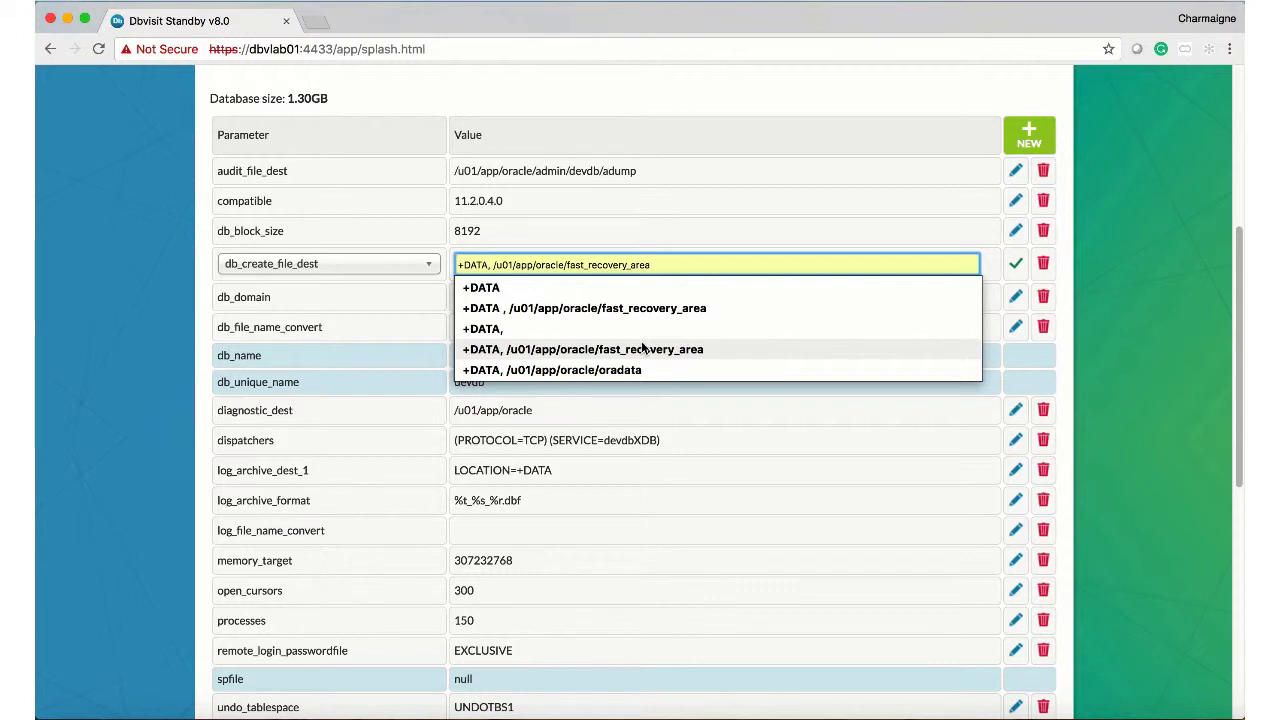
pyautogui.write('/u')
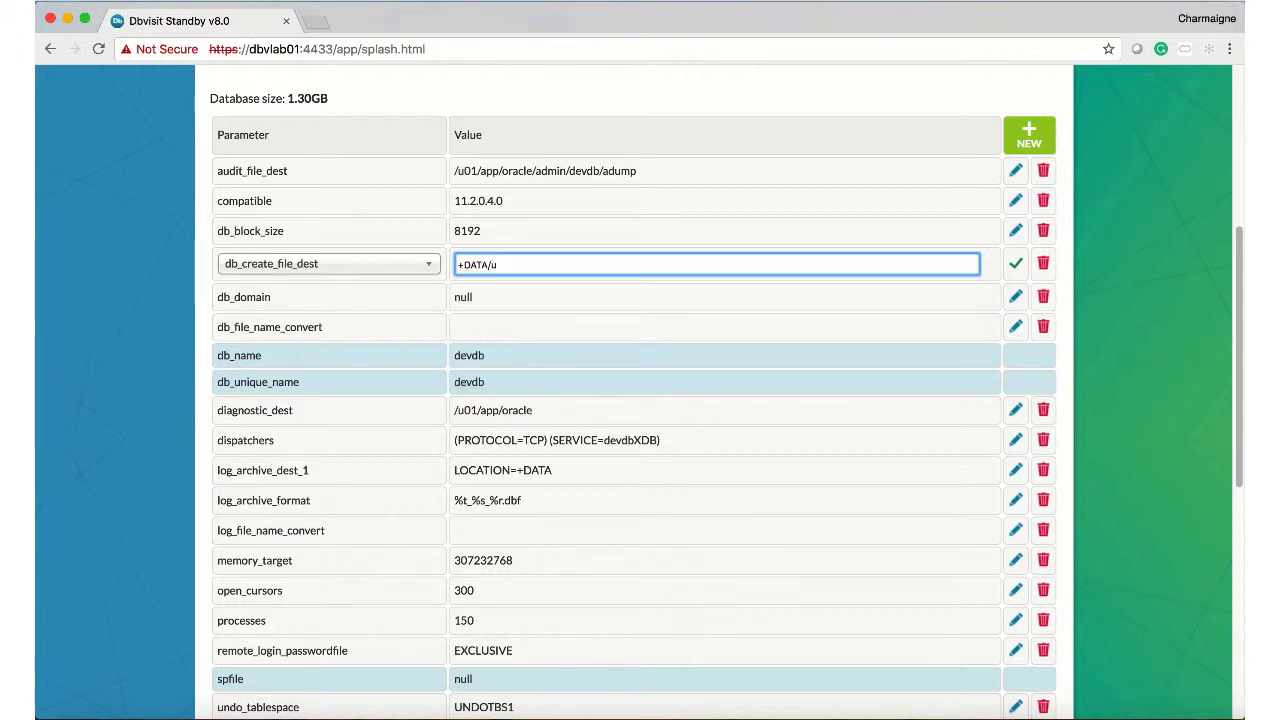
pyautogui.press('BackSpace')
pyautogui.press('BackSpace')
pyautogui.press('BackSpace')
pyautogui.press('BackSpace')
pyautogui.press('BackSpace')
pyautogui.press('BackSpace')
pyautogui.press('BackSpace')
pyautogui.write('/')
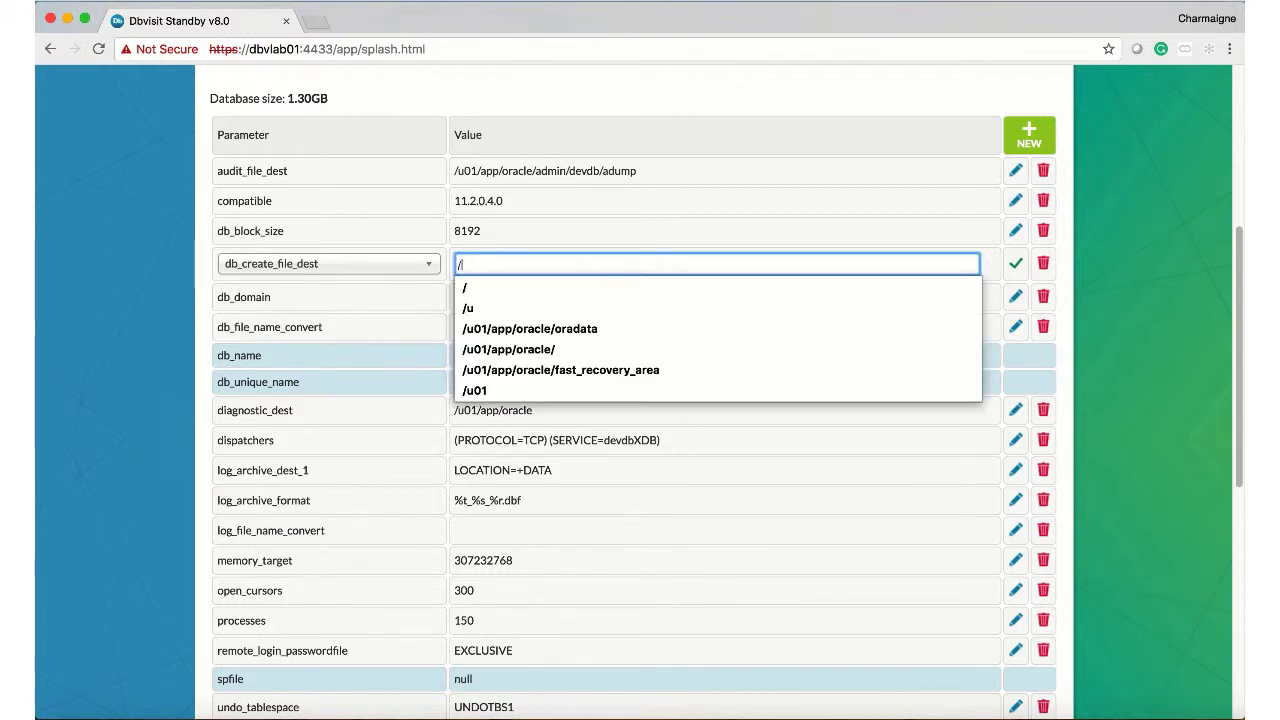
pyautogui.write('u01/app/oracle/oradata')
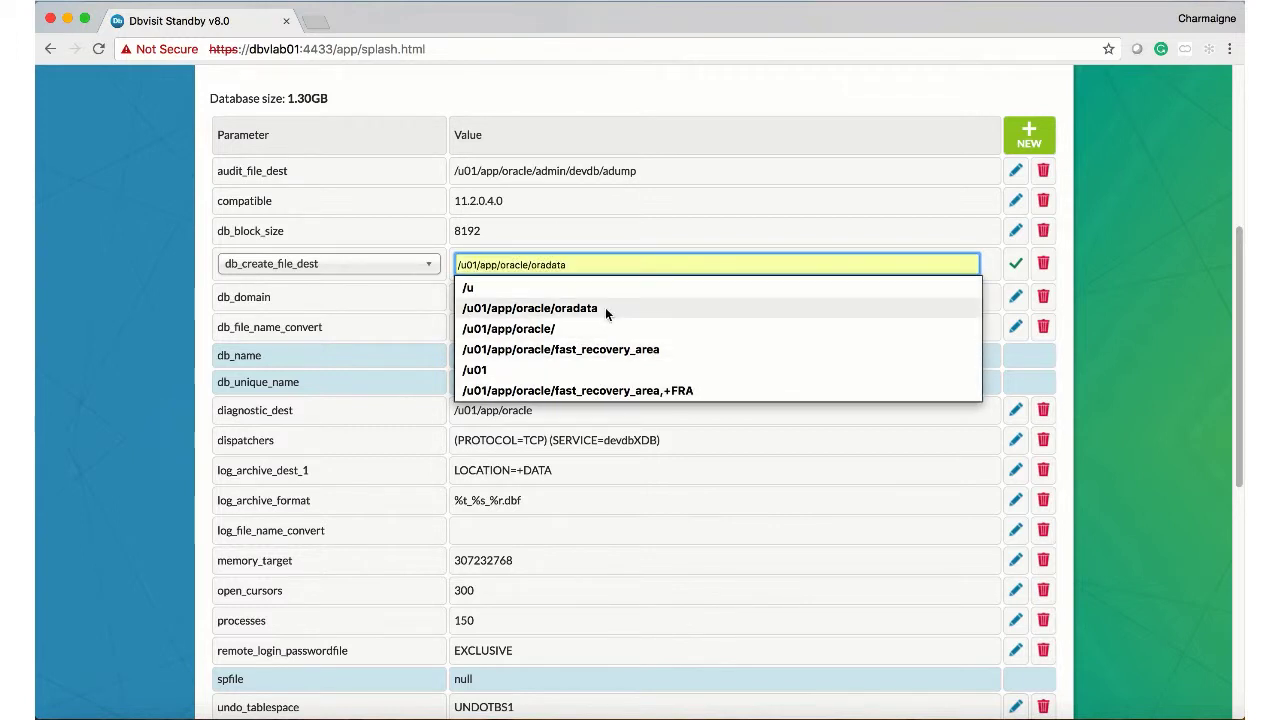
pyautogui.click(605, 308)
pyautogui.click(1015, 264)
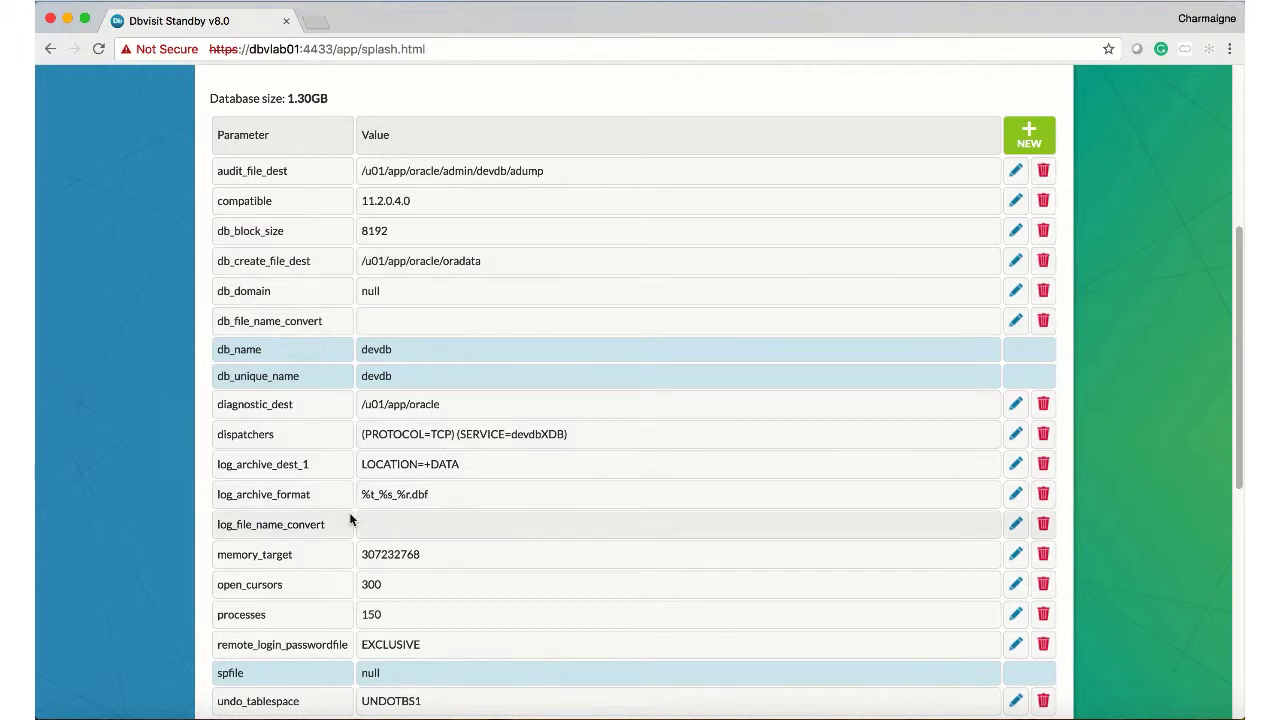
# Step: Add the parameter db_recovery_file_dest with the value /u01/app/oracle/fast_recovery_area
pyautogui.click(1029, 135)
pyautogui.click(430, 174)
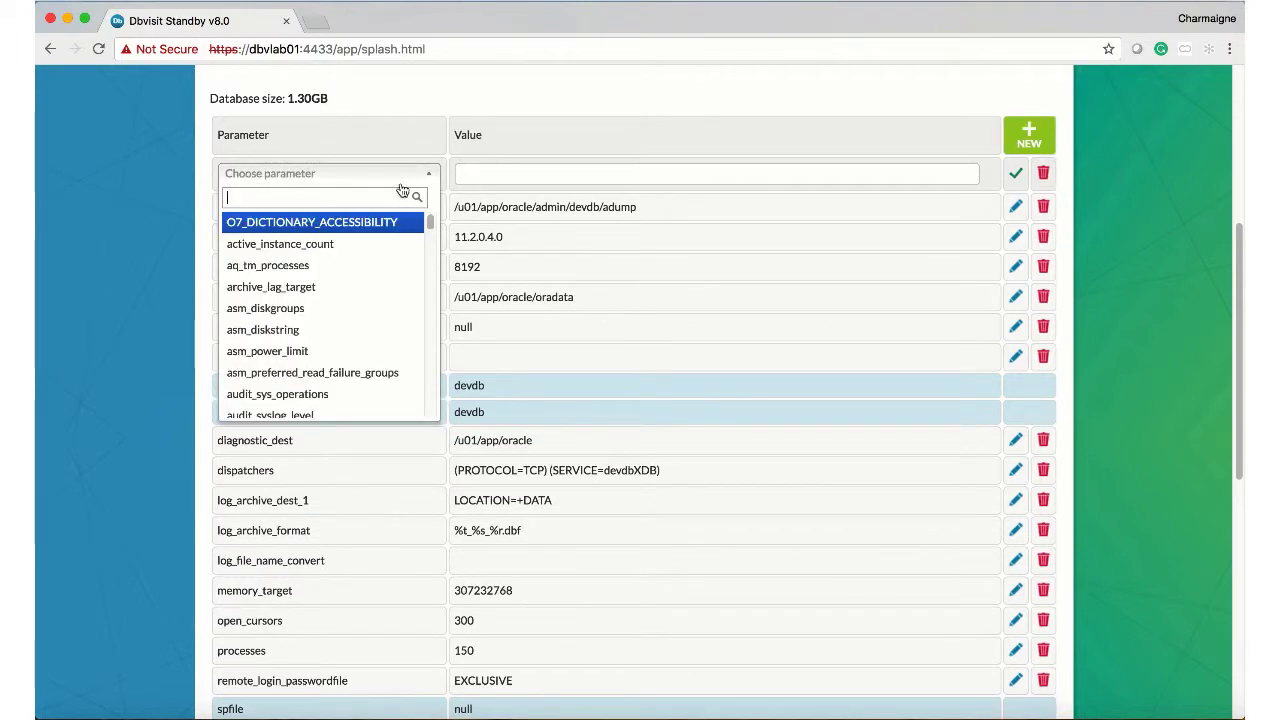
pyautogui.write('db_re')
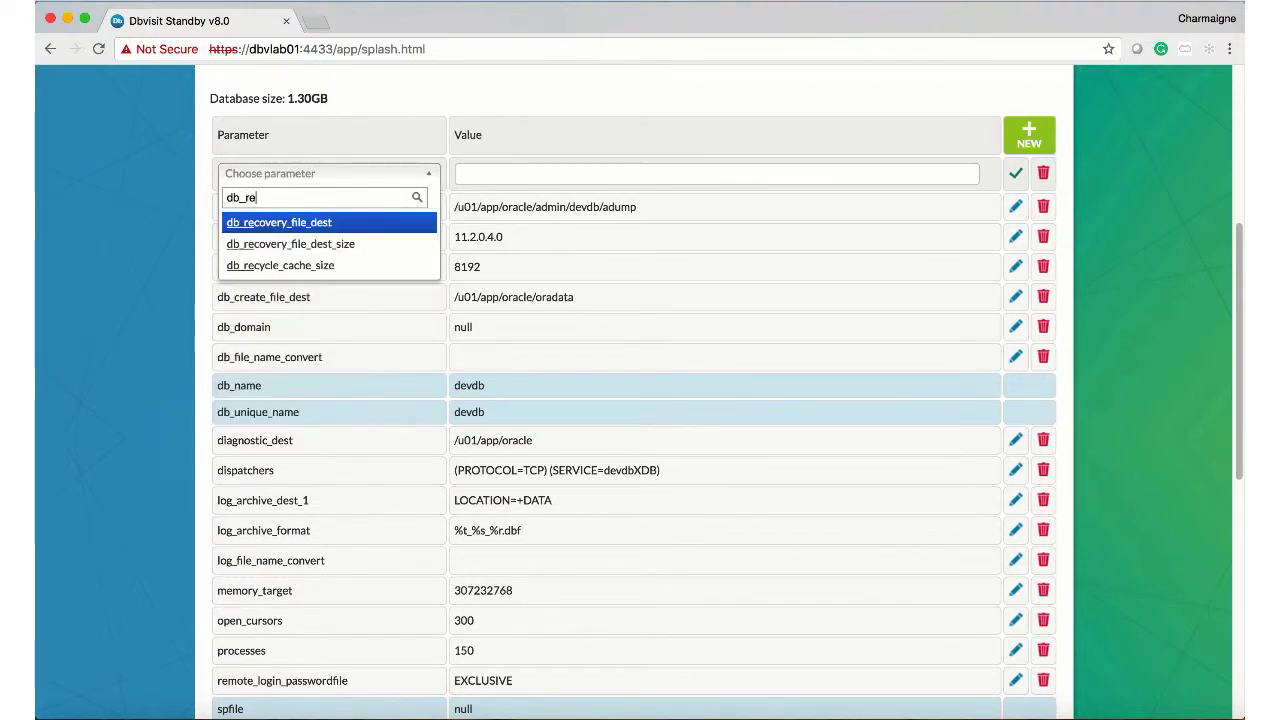
pyautogui.press('Return')
pyautogui.click(487, 177)
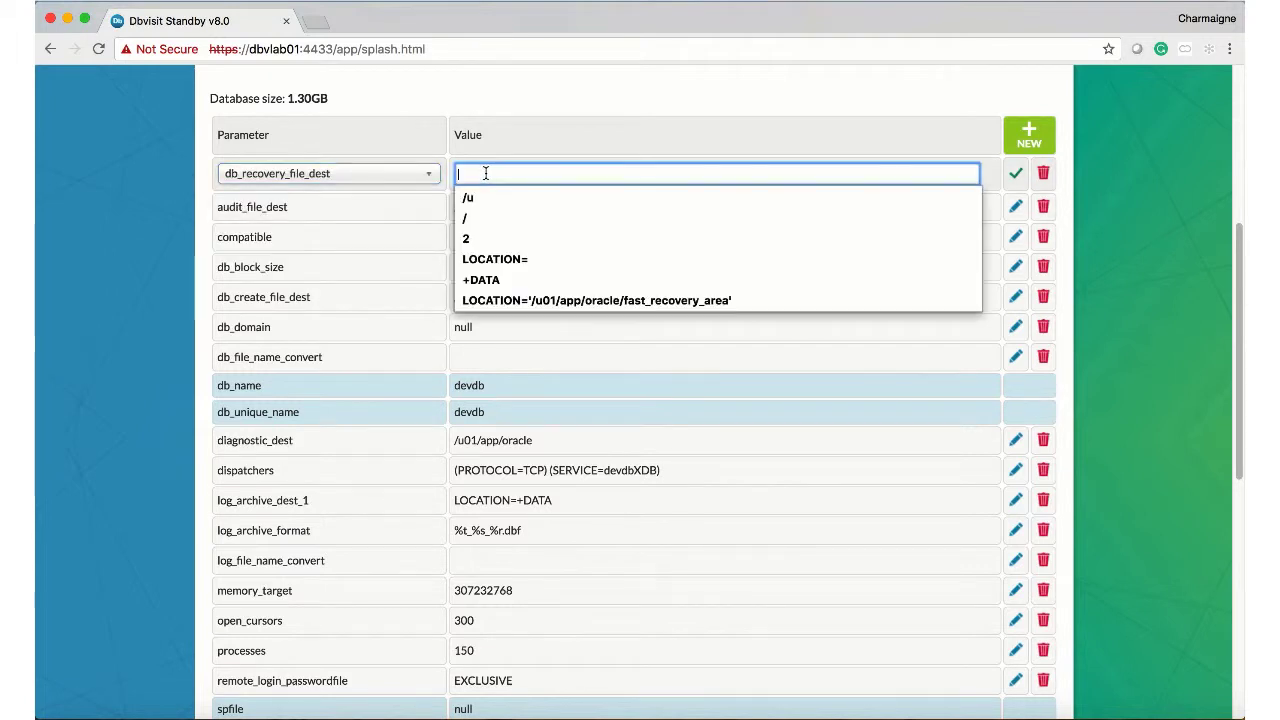
pyautogui.write('/')
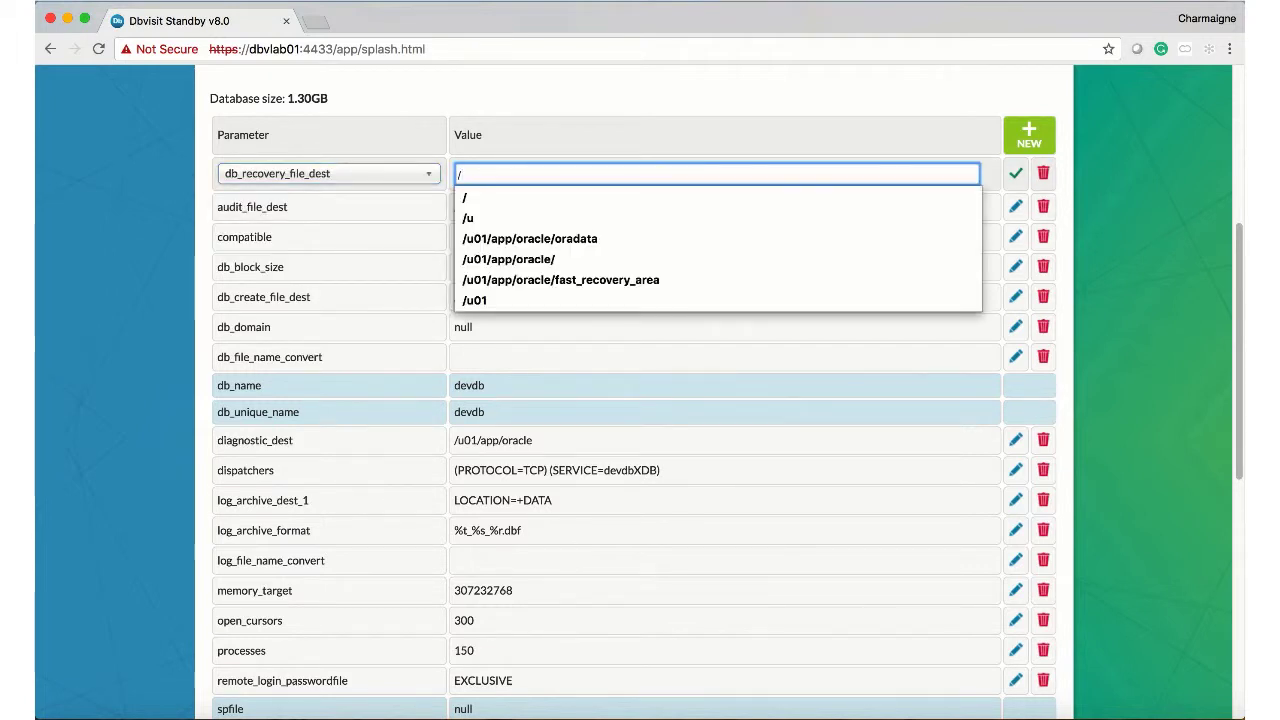
pyautogui.click(503, 282)
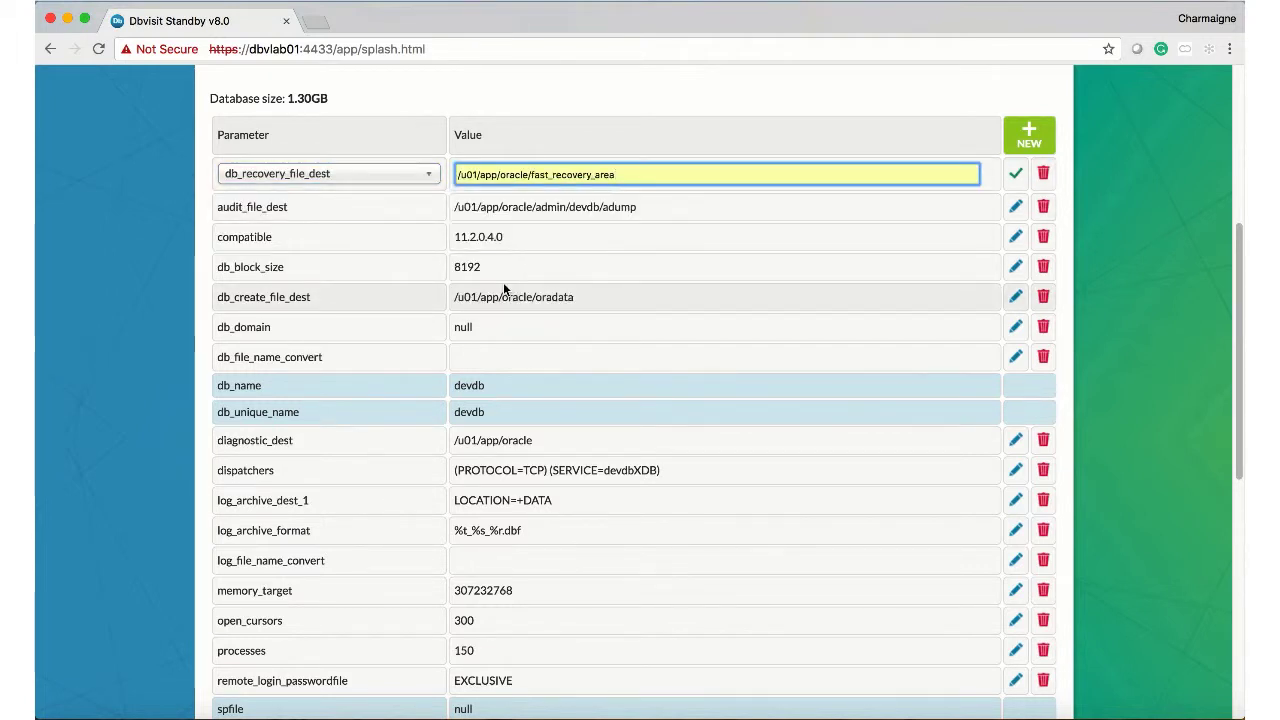
pyautogui.click(1015, 173)
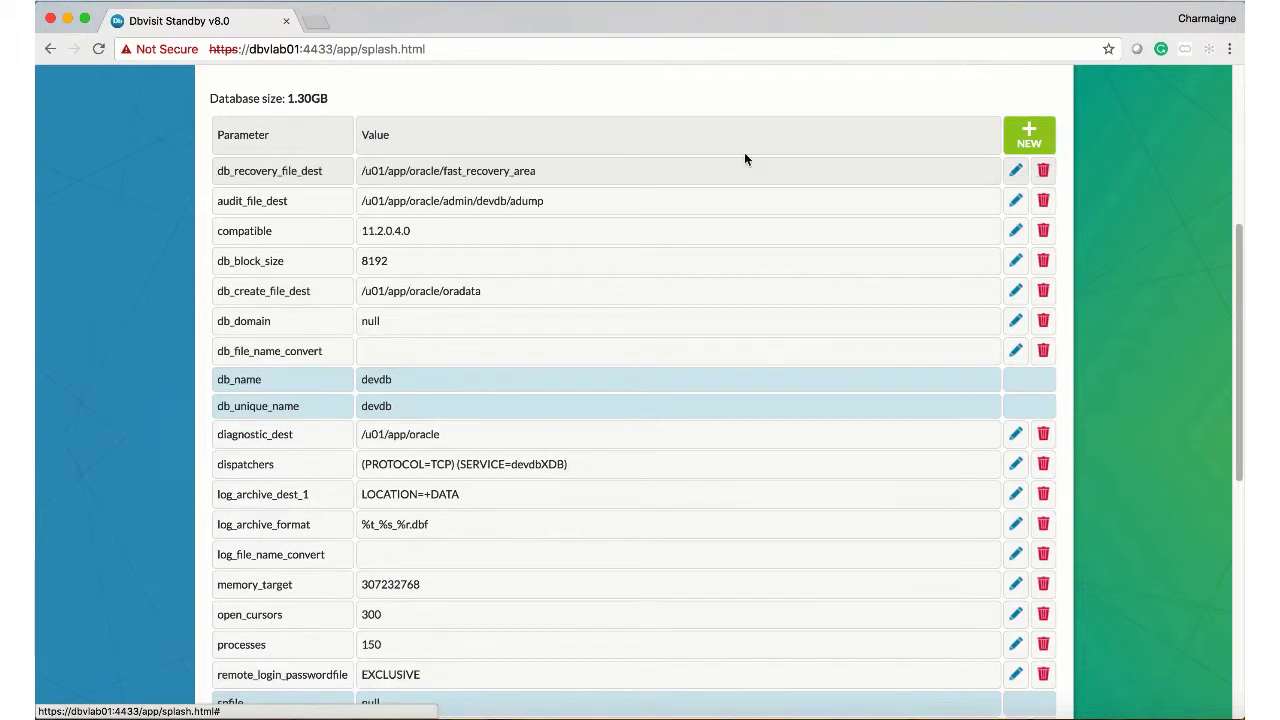
pyautogui.click(1029, 135)
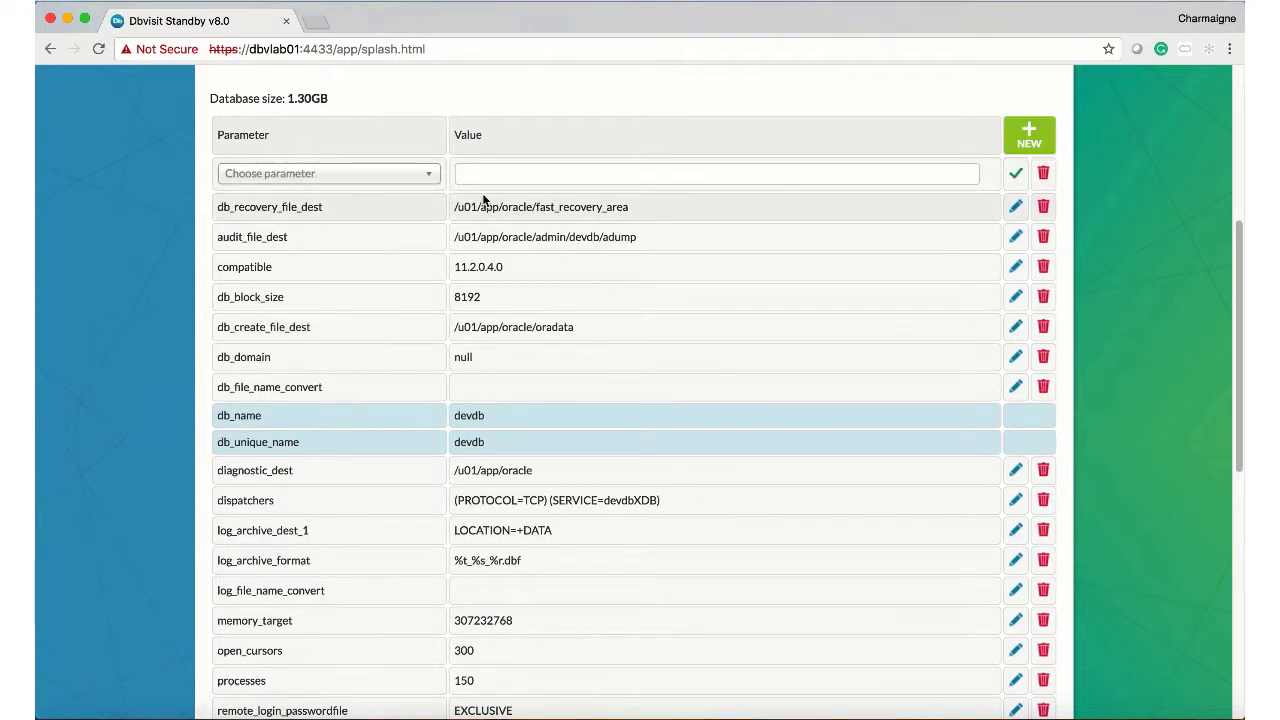
pyautogui.click(422, 176)
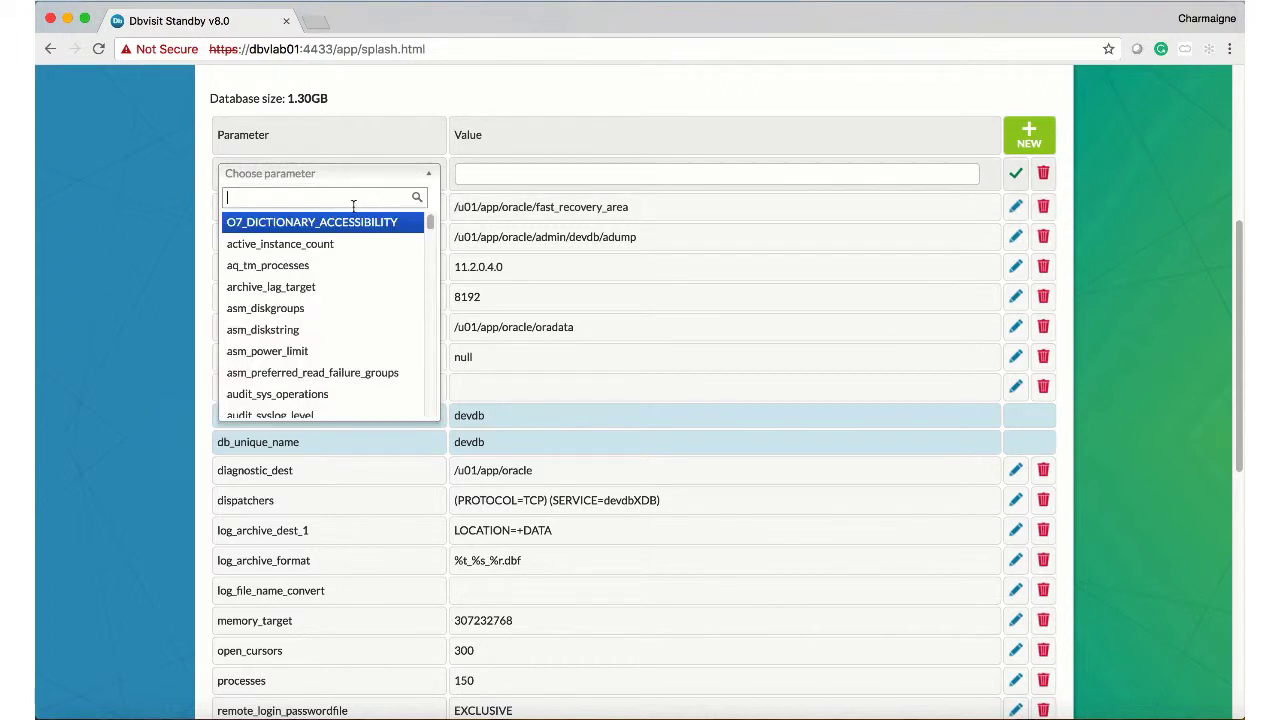
pyautogui.write('db_re')
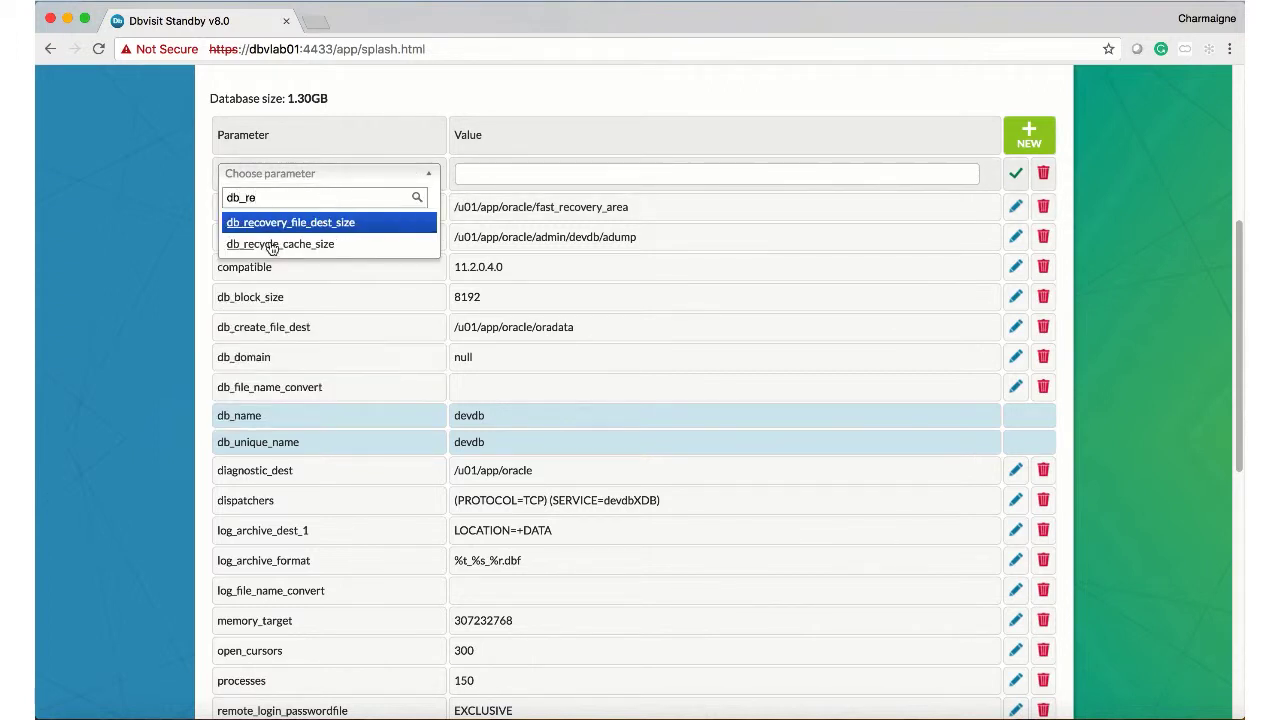
pyautogui.click(285, 223)
pyautogui.click(524, 172)
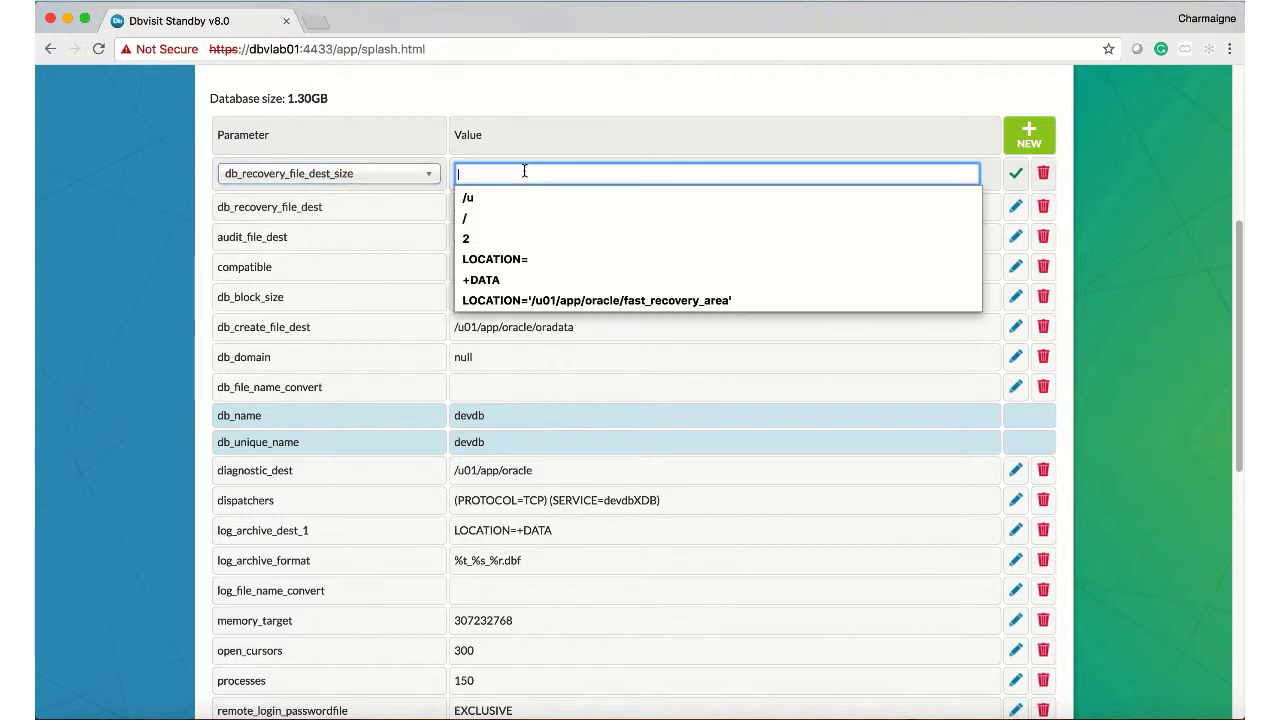
pyautogui.write('21')
pyautogui.click(495, 218)
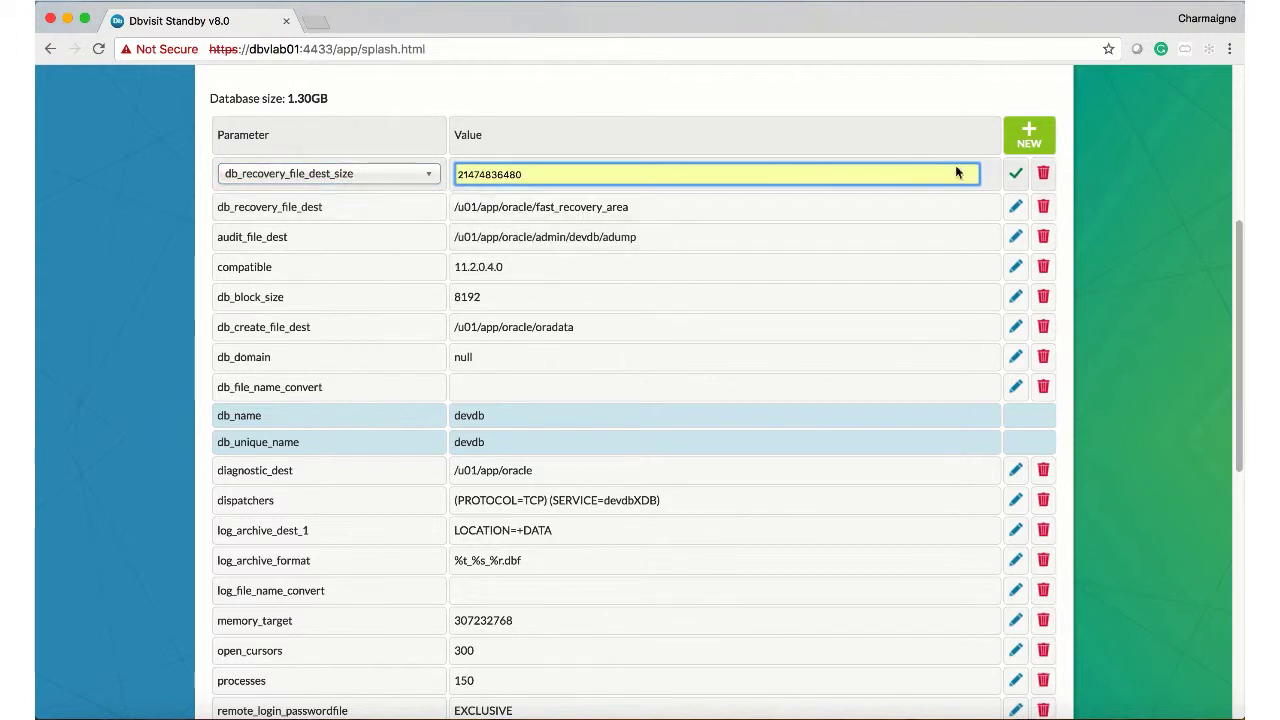
pyautogui.click(1015, 174)
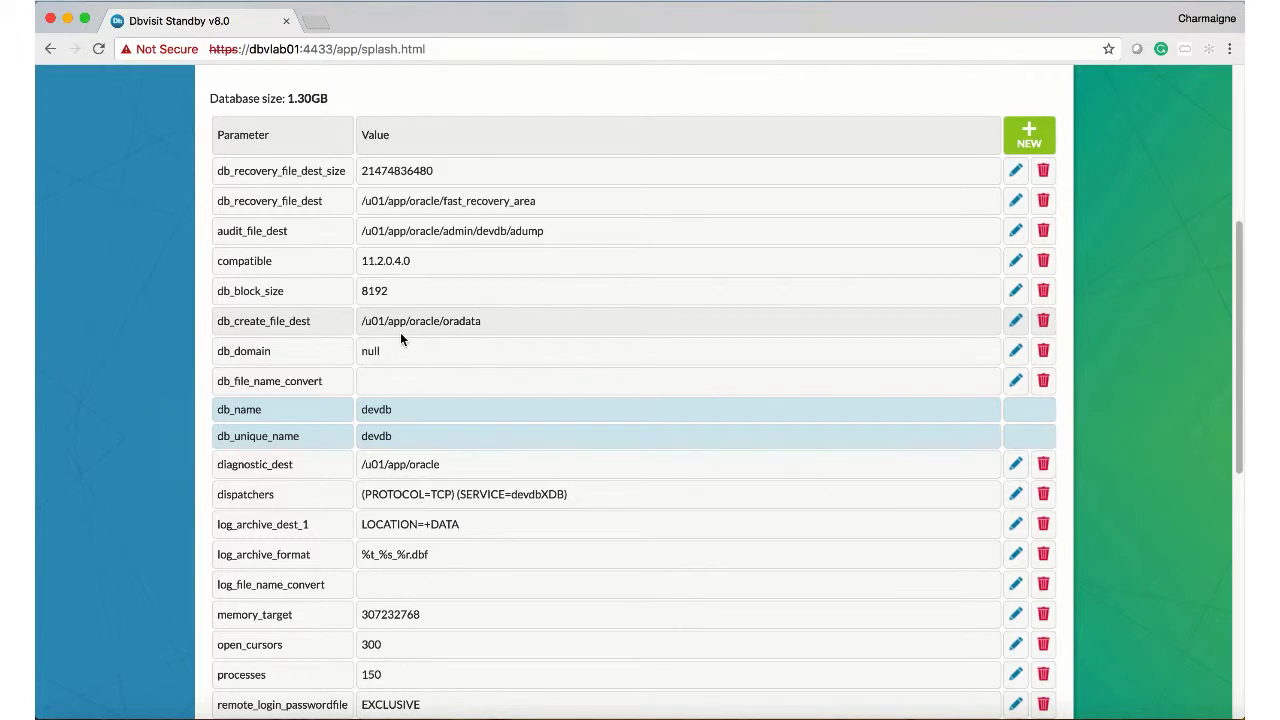
# Step: Set the db_file_name_convert parameter to "+DATA, /u01/app/oracle/oradata"
pyautogui.click(1016, 386)
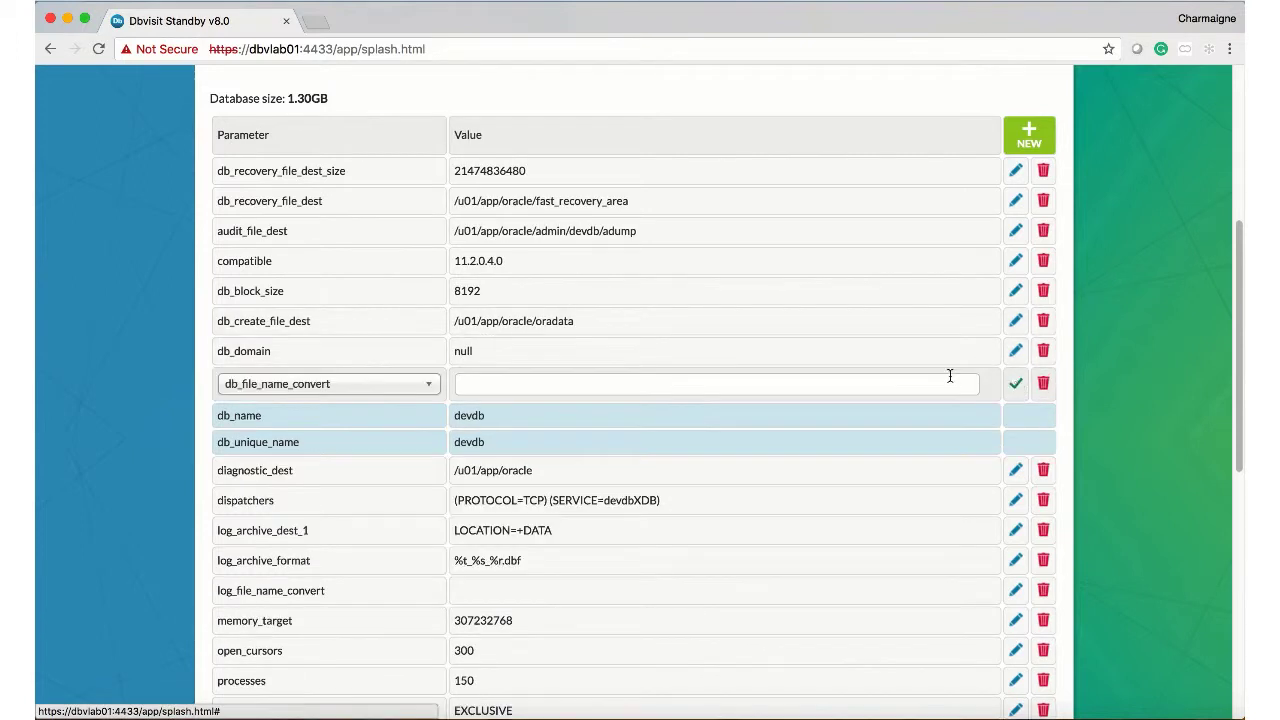
pyautogui.click(540, 383)
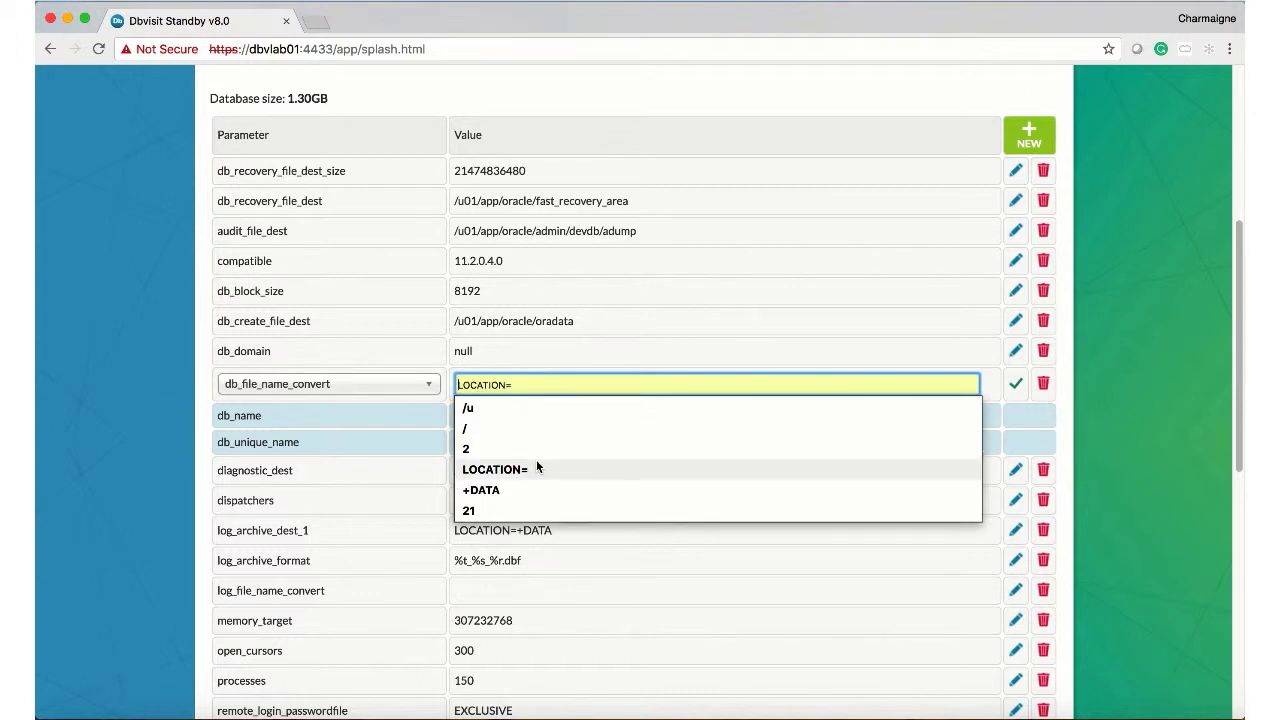
pyautogui.write('+DATA, /u01/app/oracle/oradata')
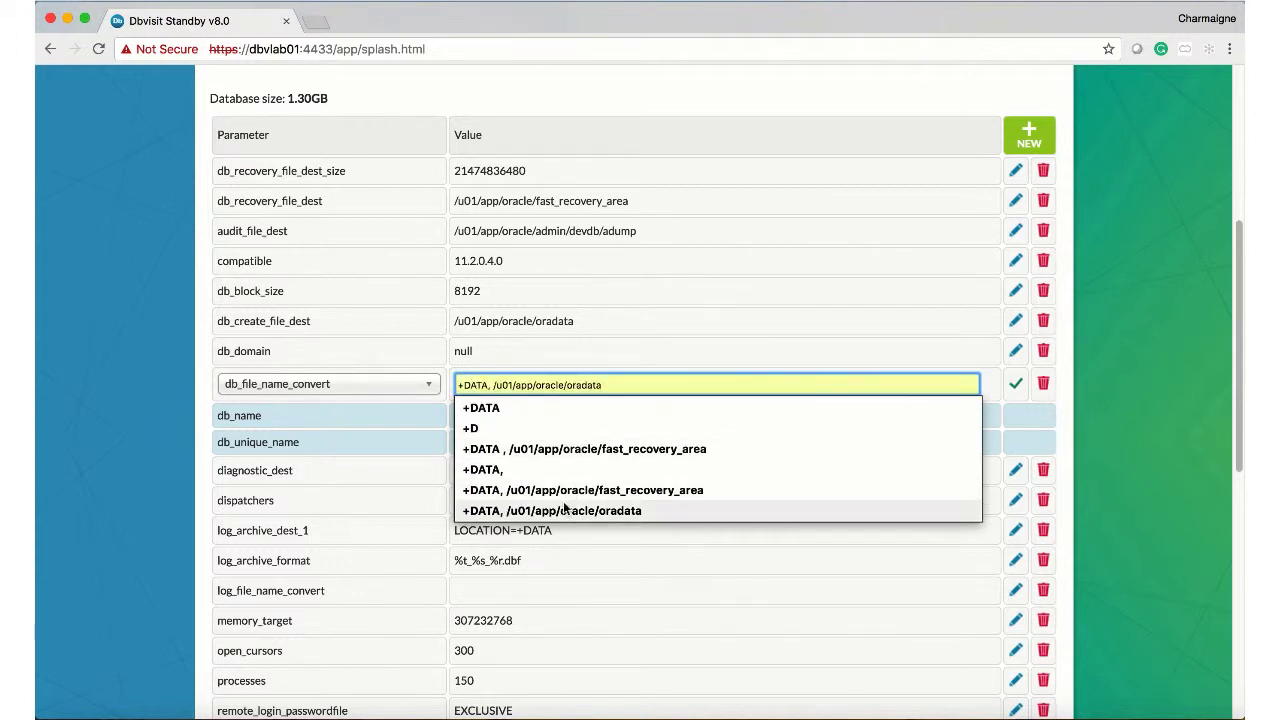
pyautogui.click(560, 510)
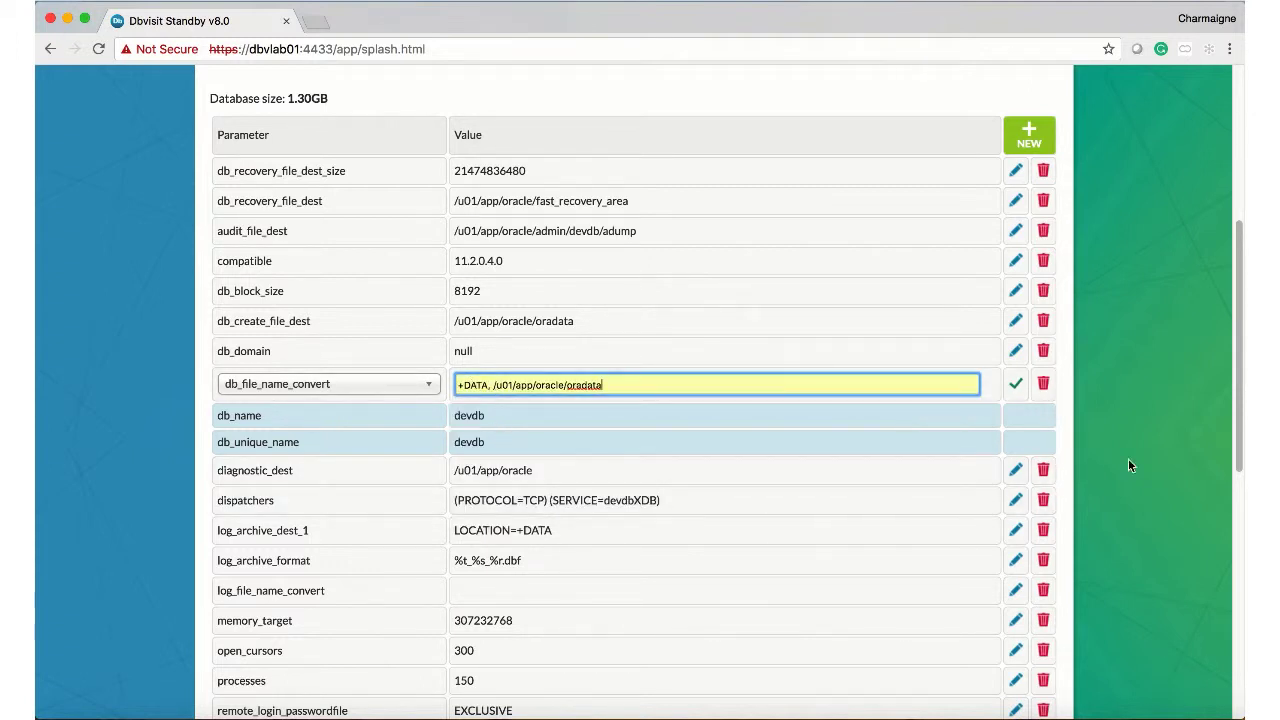
pyautogui.click(1015, 383)
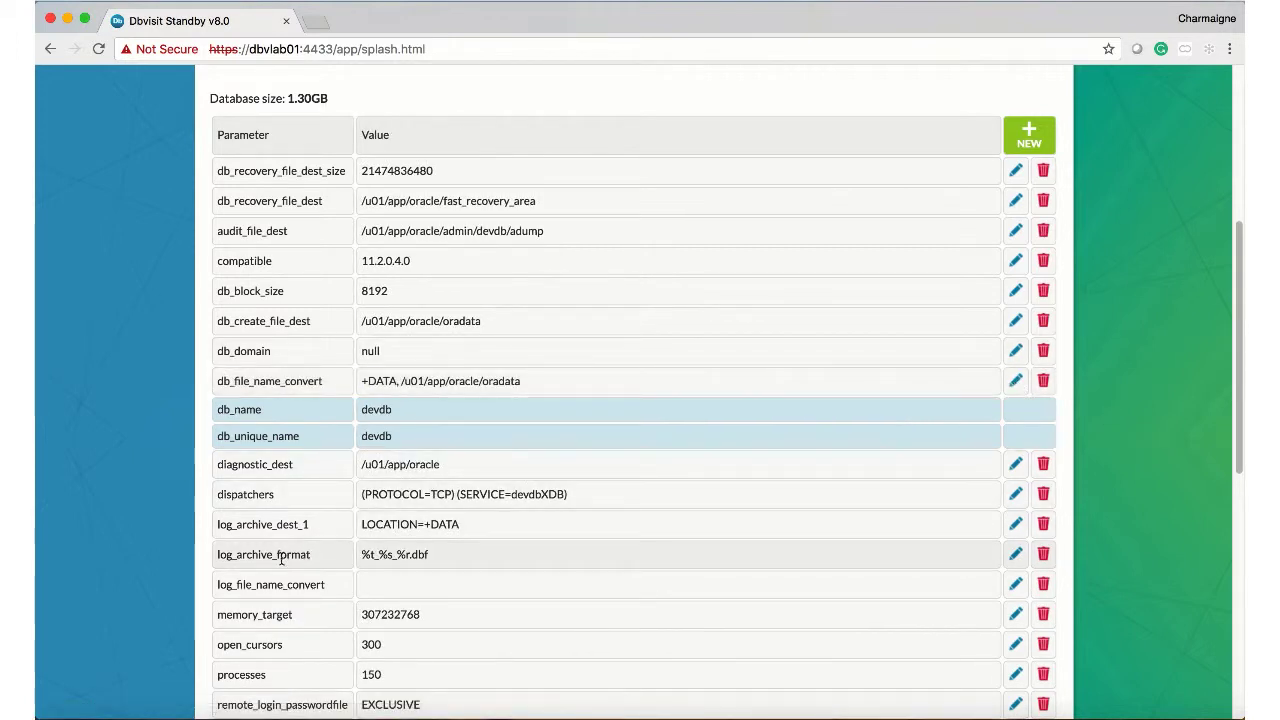
# Step: Set the log_file_name_convert parameter to "+DATA, /u01/app/oracle/fast_recovery_area"
pyautogui.click(1015, 584)
pyautogui.click(489, 591)
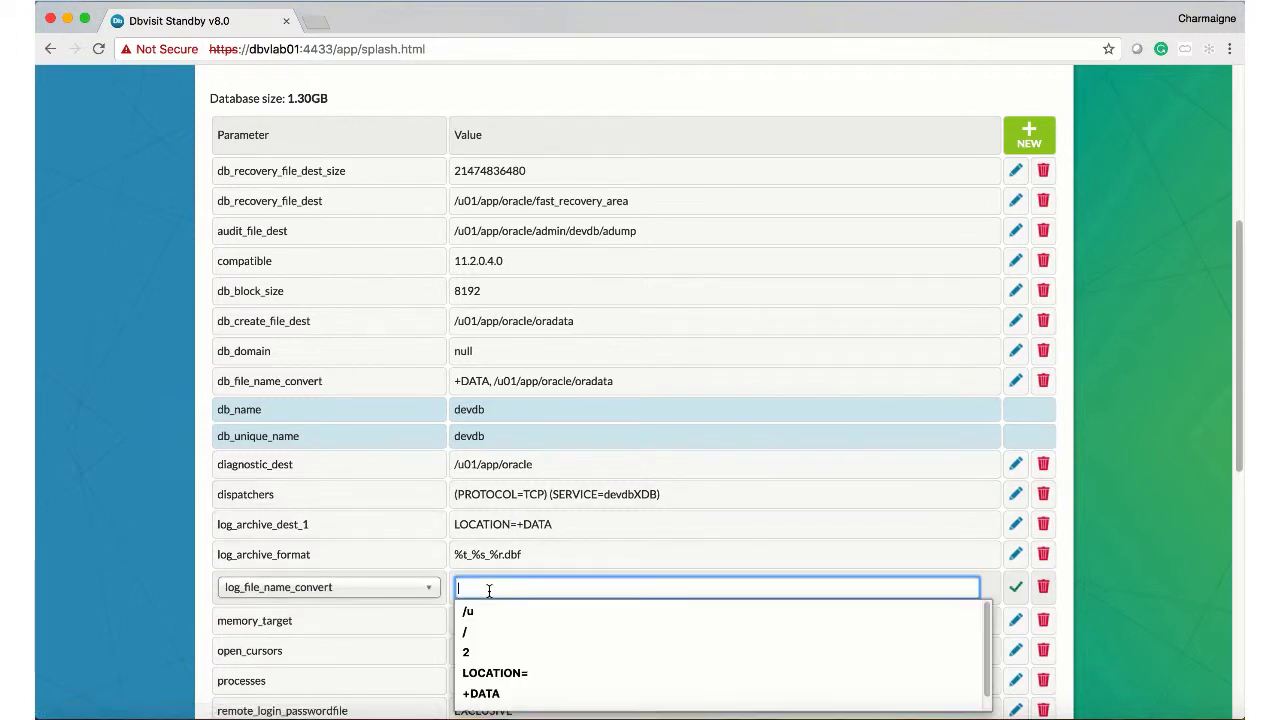
pyautogui.write('+')
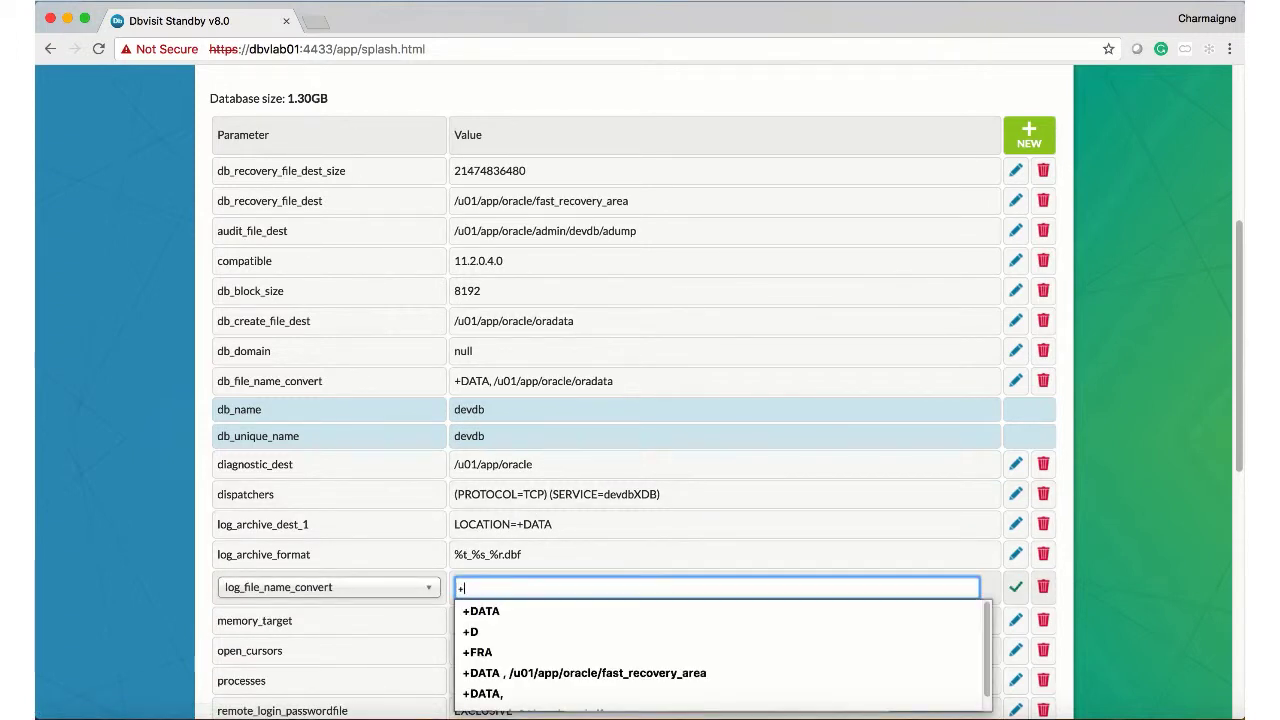
pyautogui.write('D')
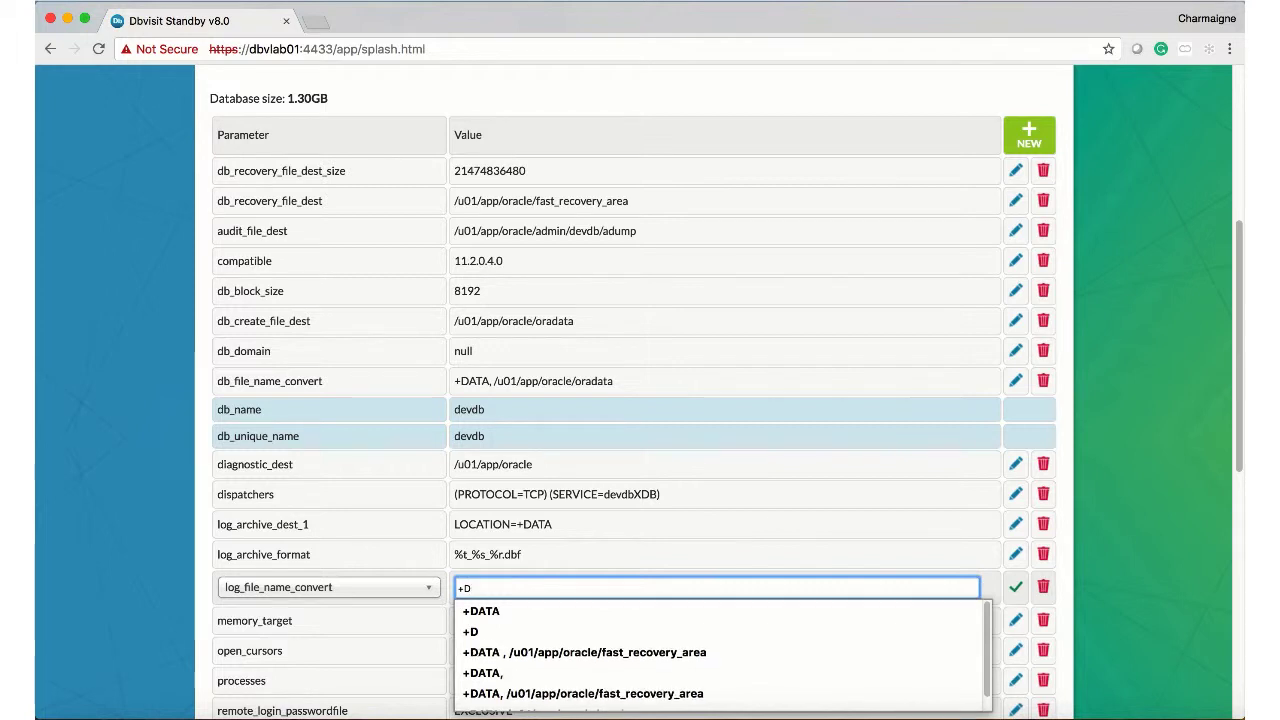
pyautogui.click(539, 694)
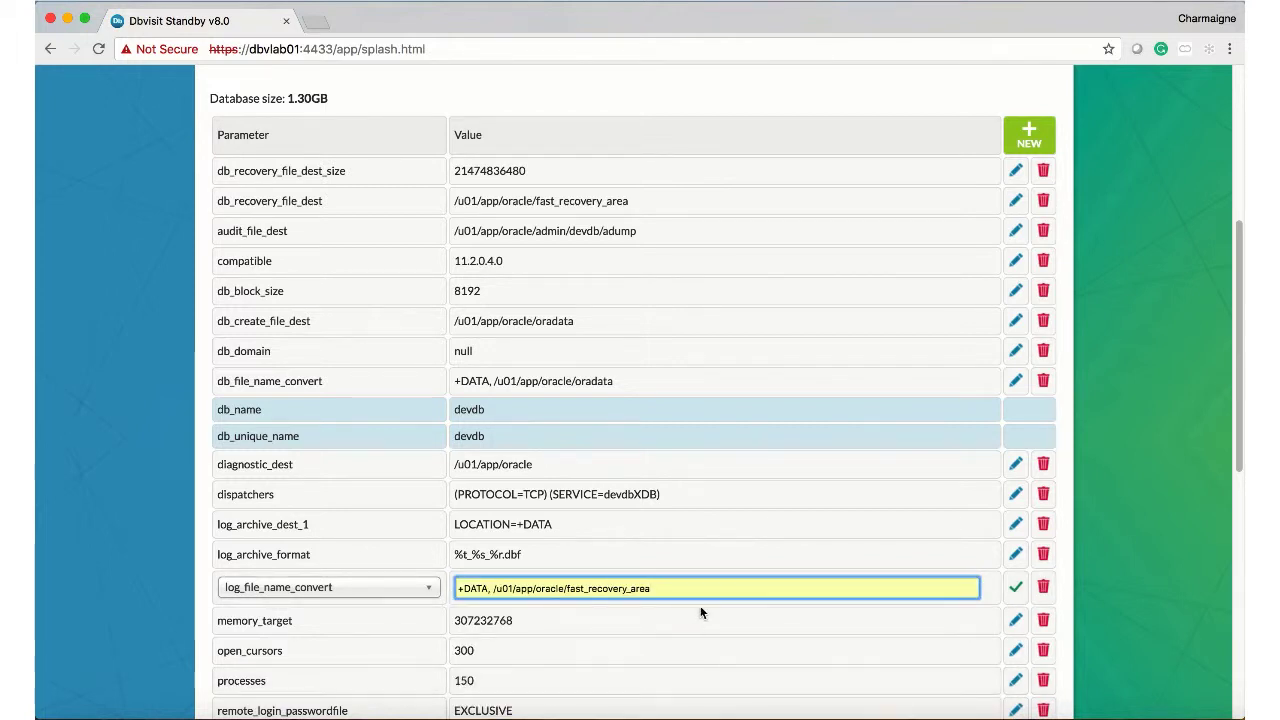
pyautogui.click(1015, 589)
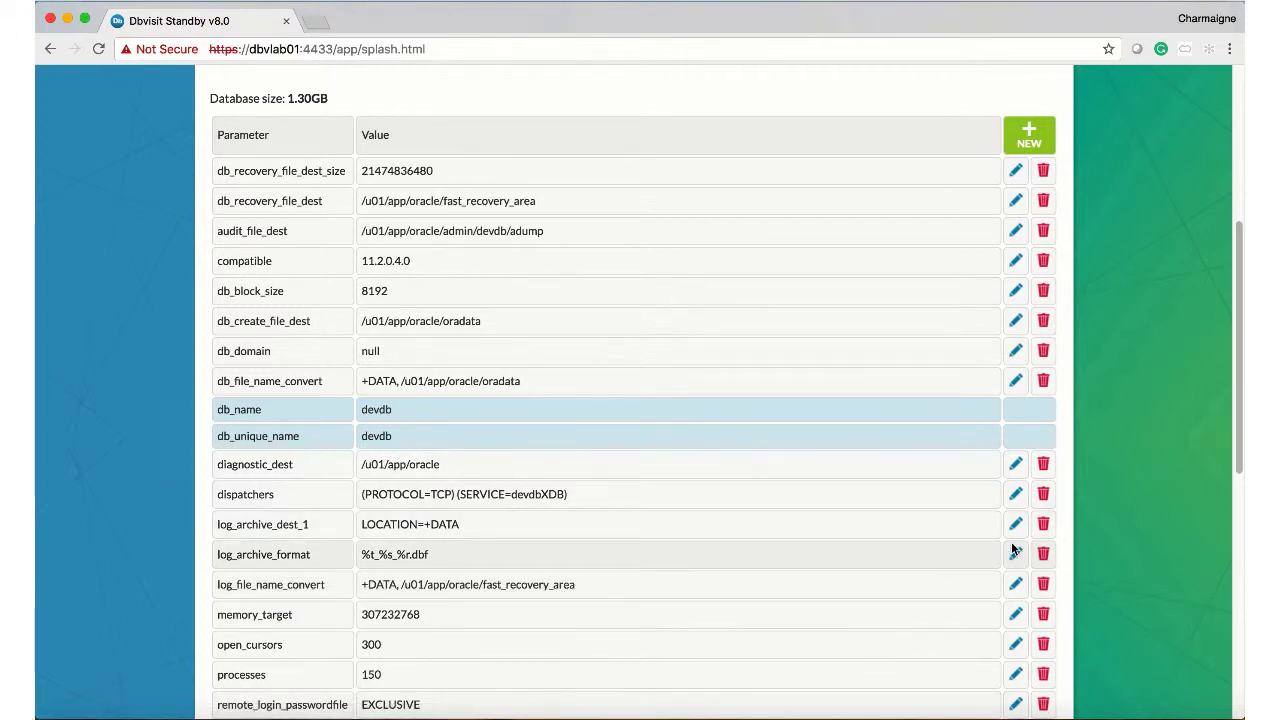
# Step: Remove the log_archive_dest_1 parameter and submit the Create Standby Database action, keeping /usr/tmp as source and target temp locations
pyautogui.click(1043, 526)
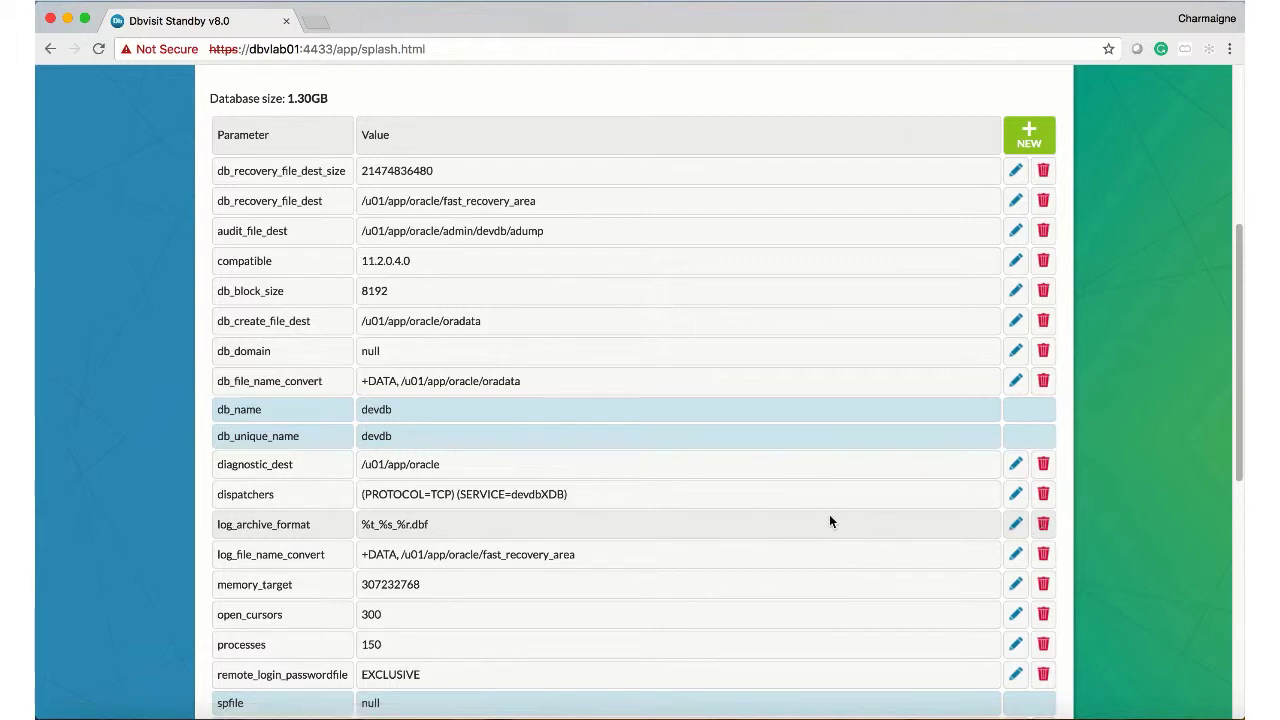
pyautogui.scroll(-8, 829, 519)
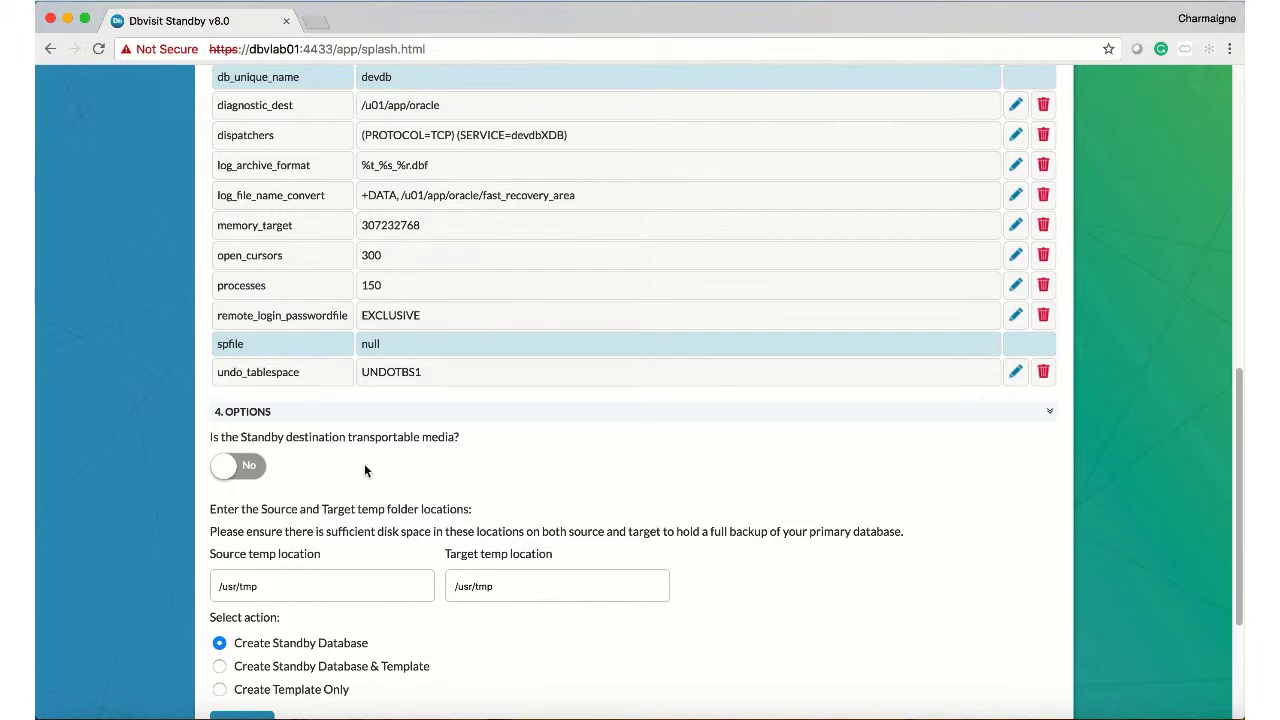
pyautogui.scroll(-2, 359, 485)
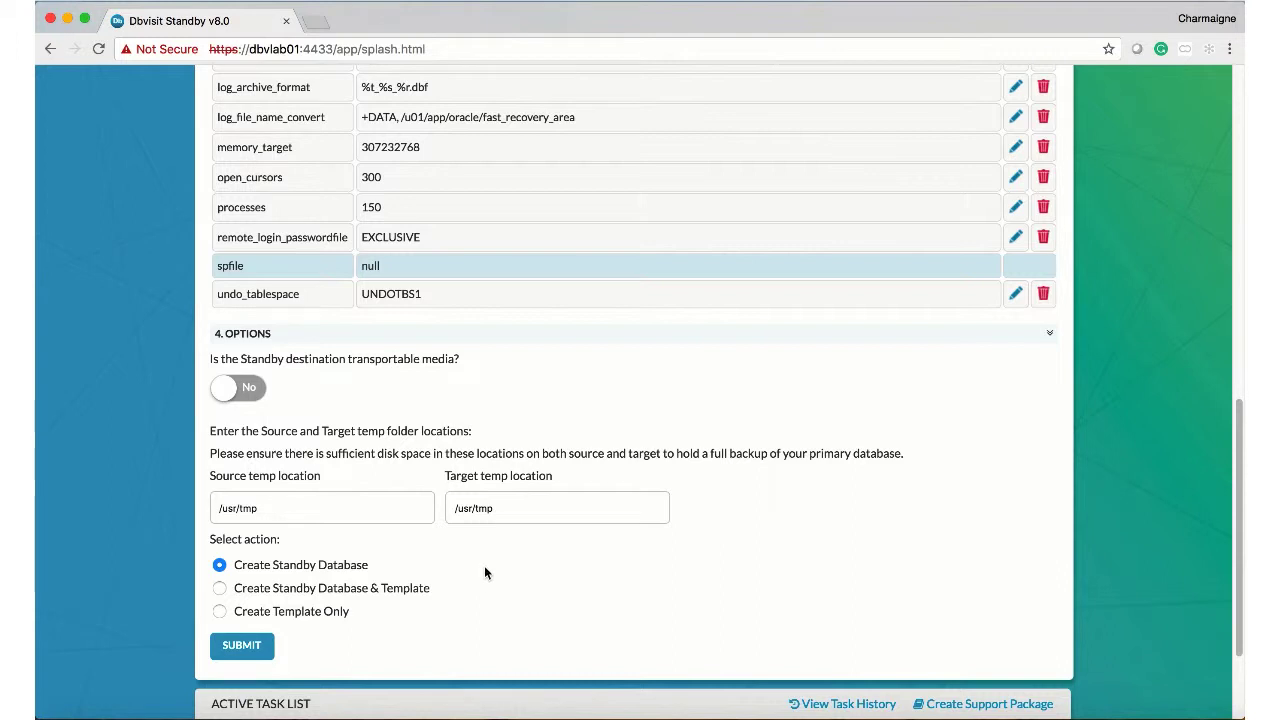
pyautogui.scroll(-2, 507, 566)
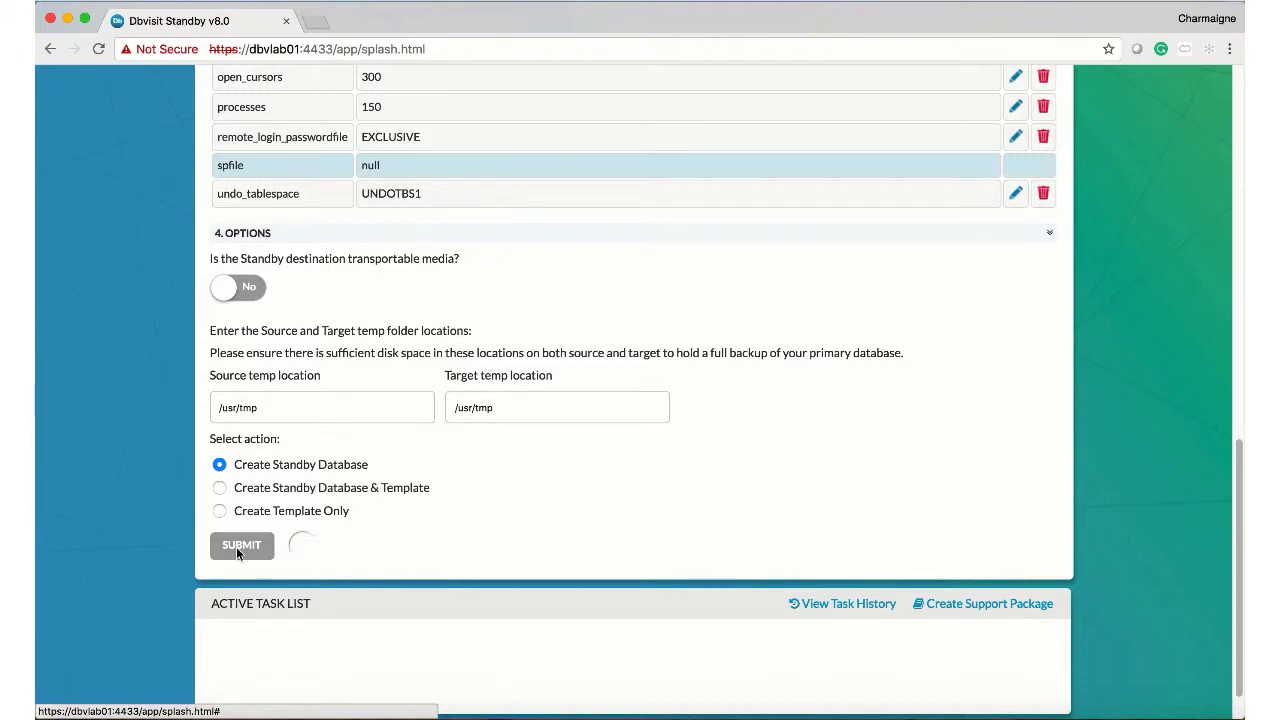
pyautogui.scroll(-1, 451, 614)
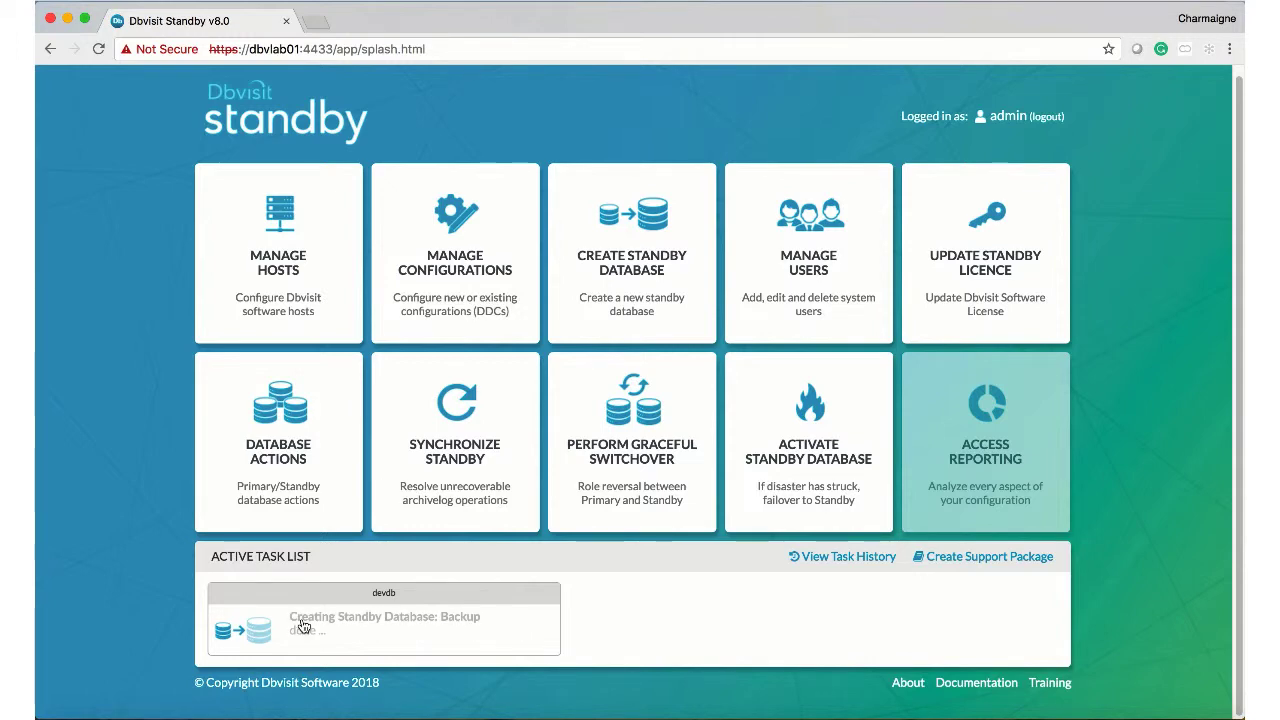
# Step: Review the progress output of the devdb standby creation task through to its completion, and close it
pyautogui.click(303, 626)
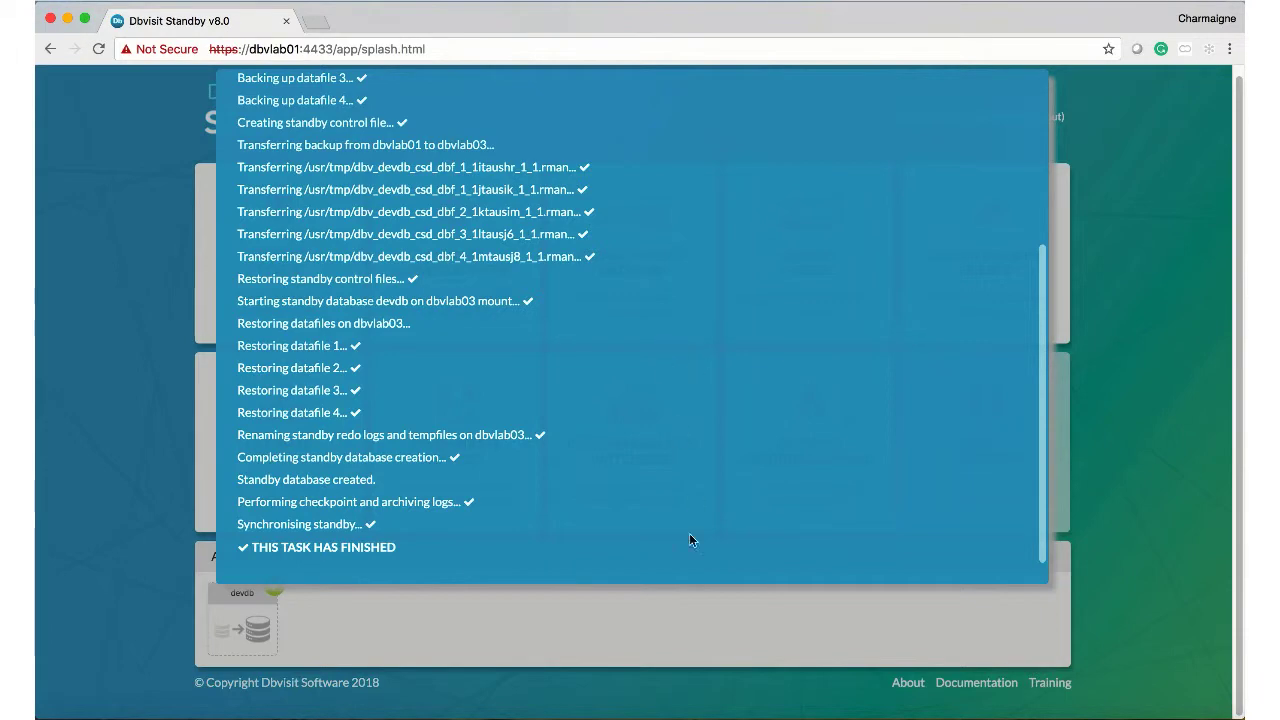
pyautogui.click(466, 611)
pyautogui.moveTo(302, 605)
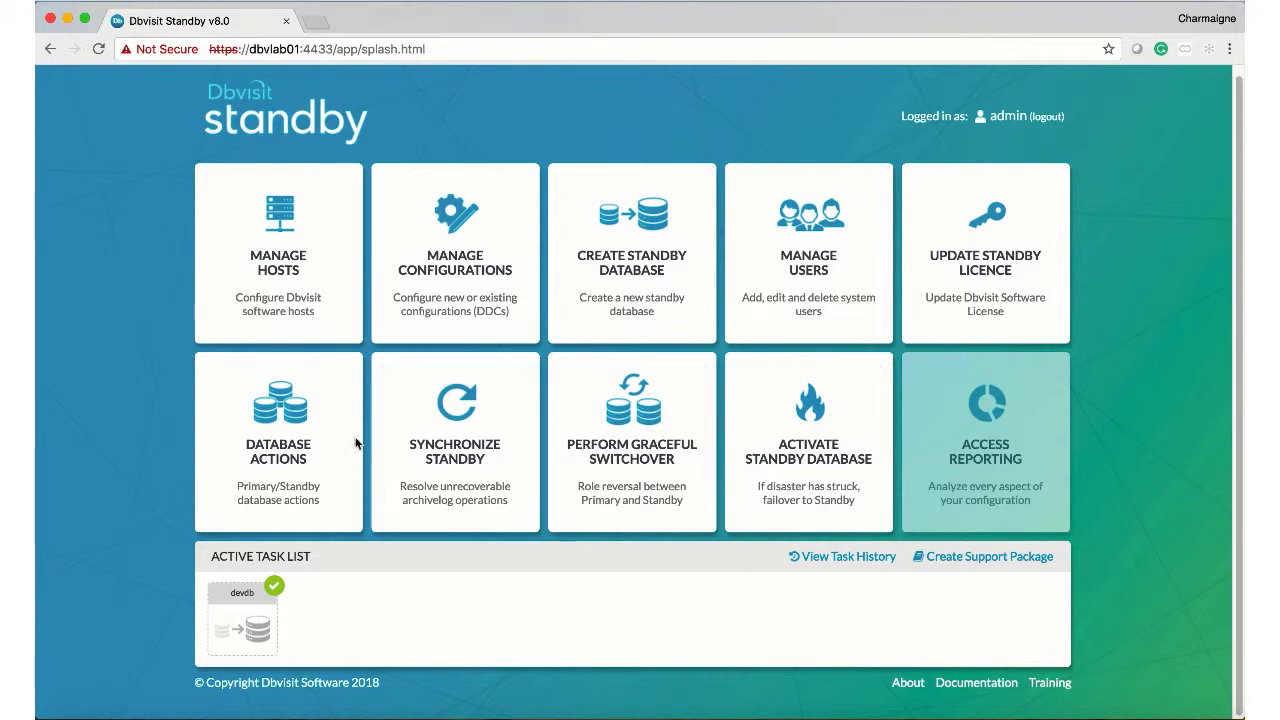
# Step: Send the logs for the devdb configuration from Database Actions and review the send task's output
pyautogui.click(300, 437)
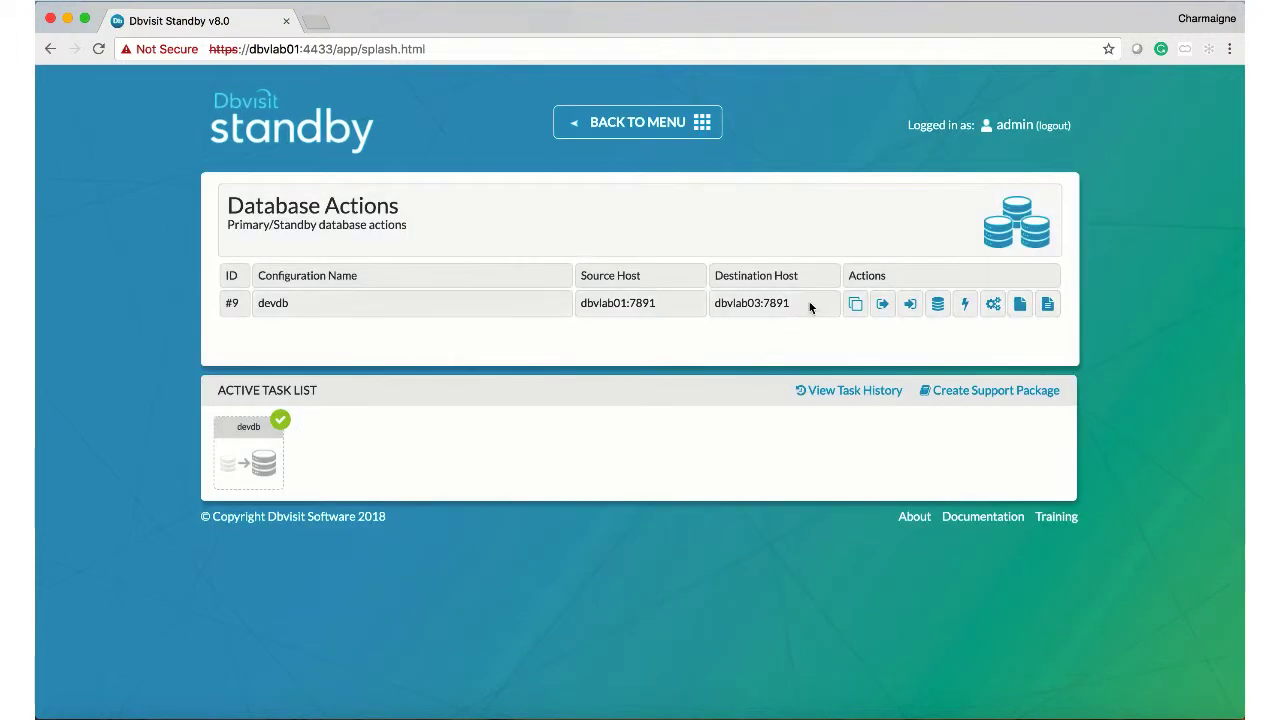
pyautogui.click(883, 305)
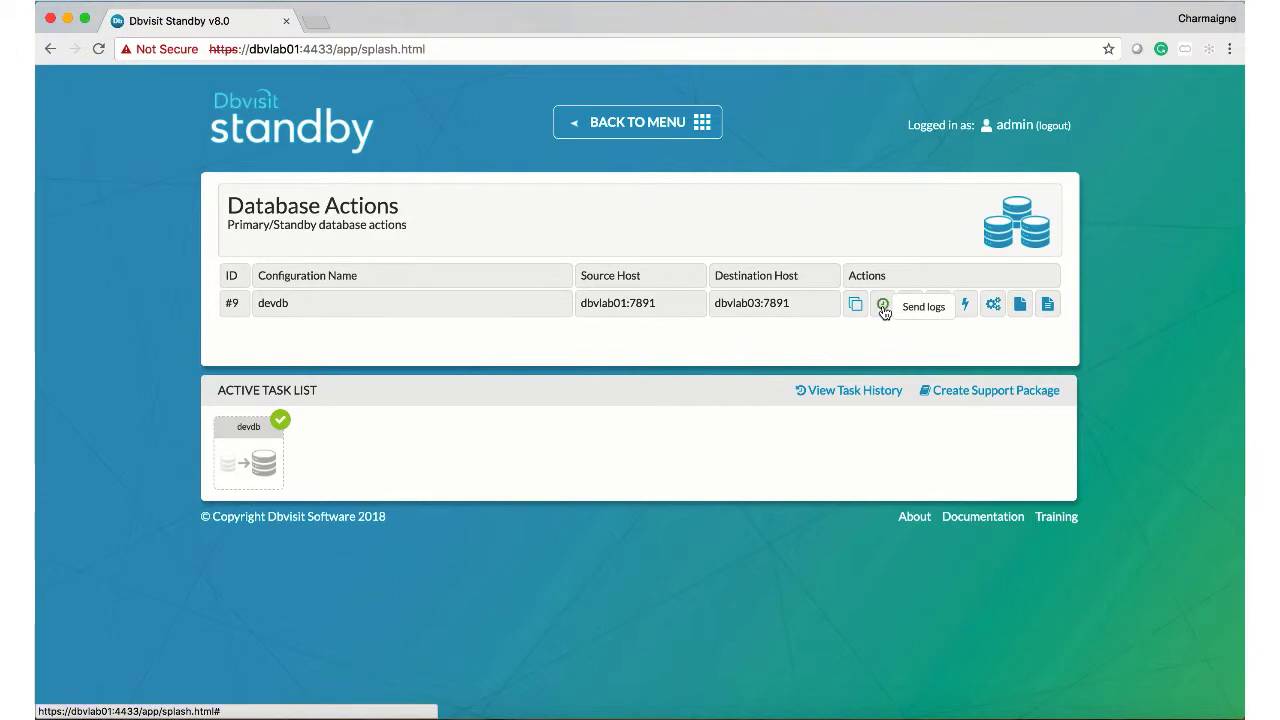
pyautogui.click(268, 453)
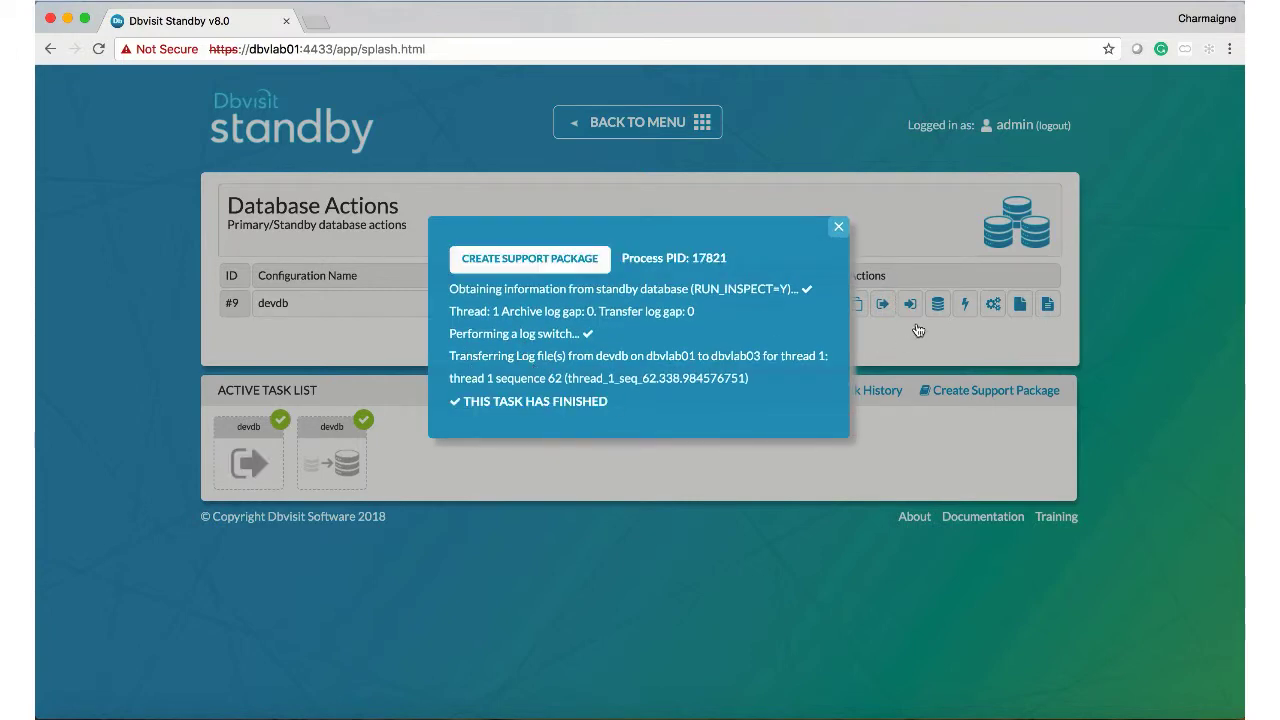
pyautogui.click(838, 226)
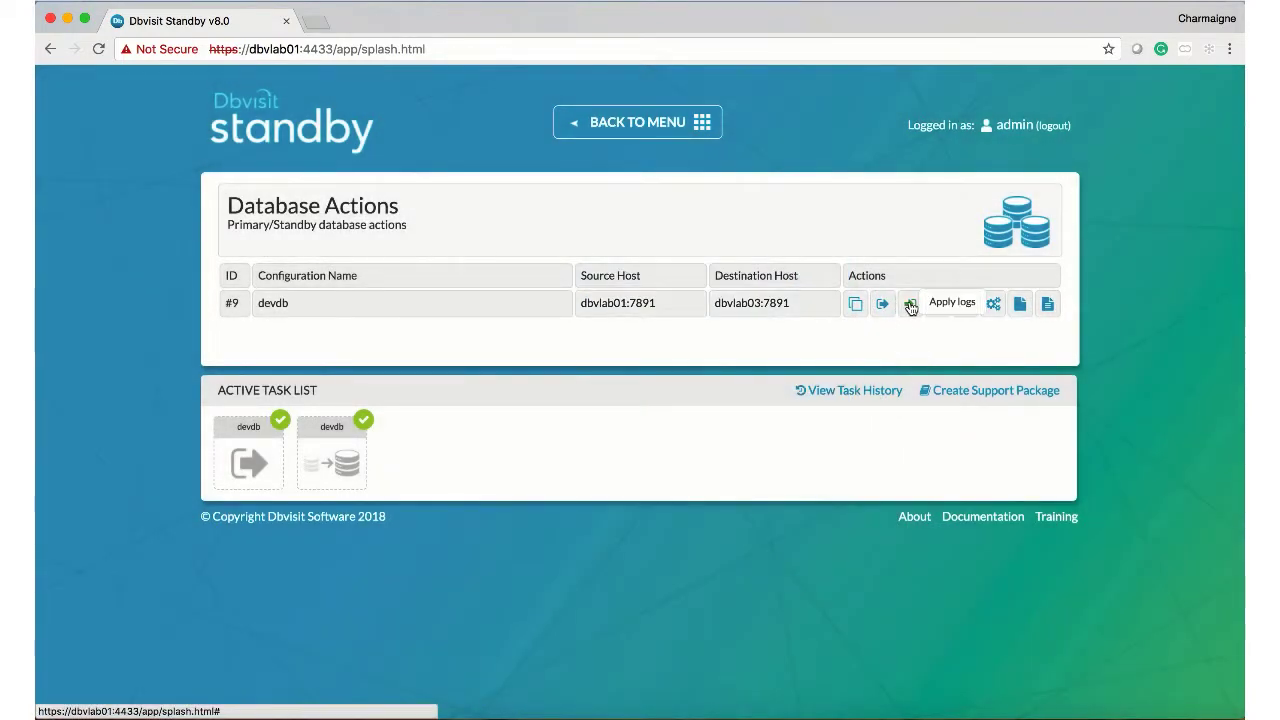
# Step: Apply the transferred logs to the devdb standby database and check the configuration's log gap report
pyautogui.click(910, 305)
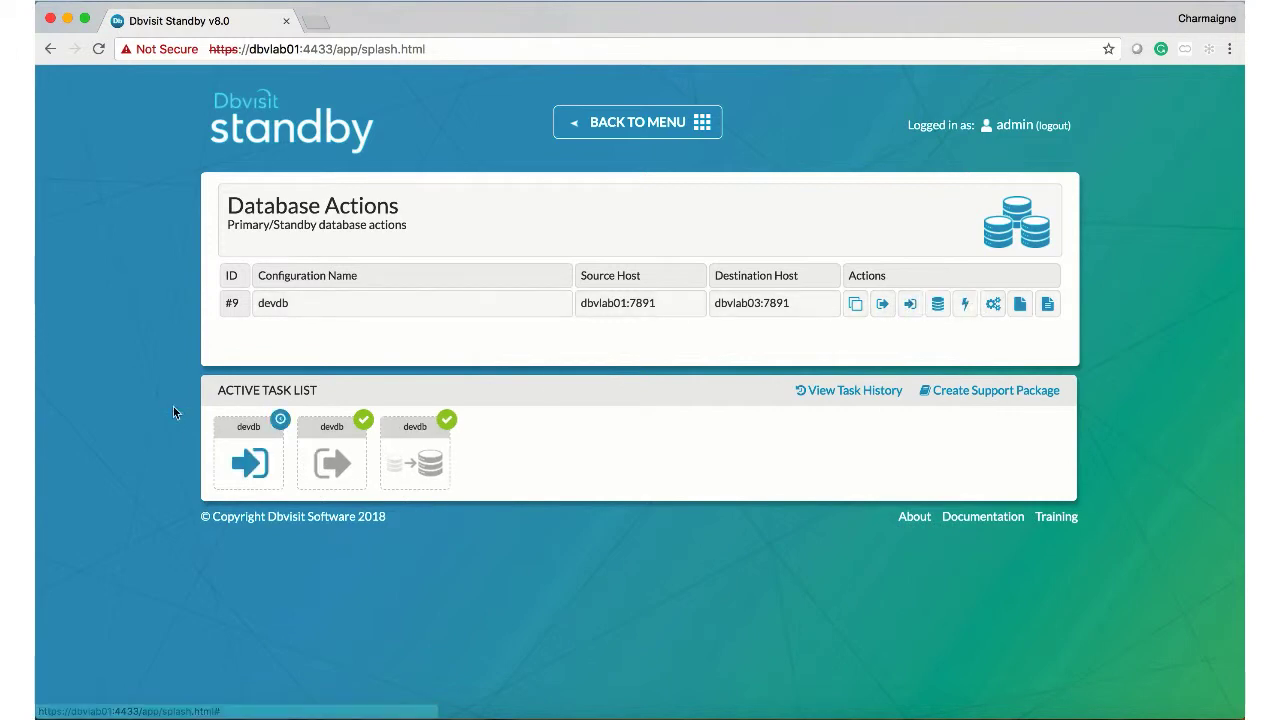
pyautogui.click(242, 455)
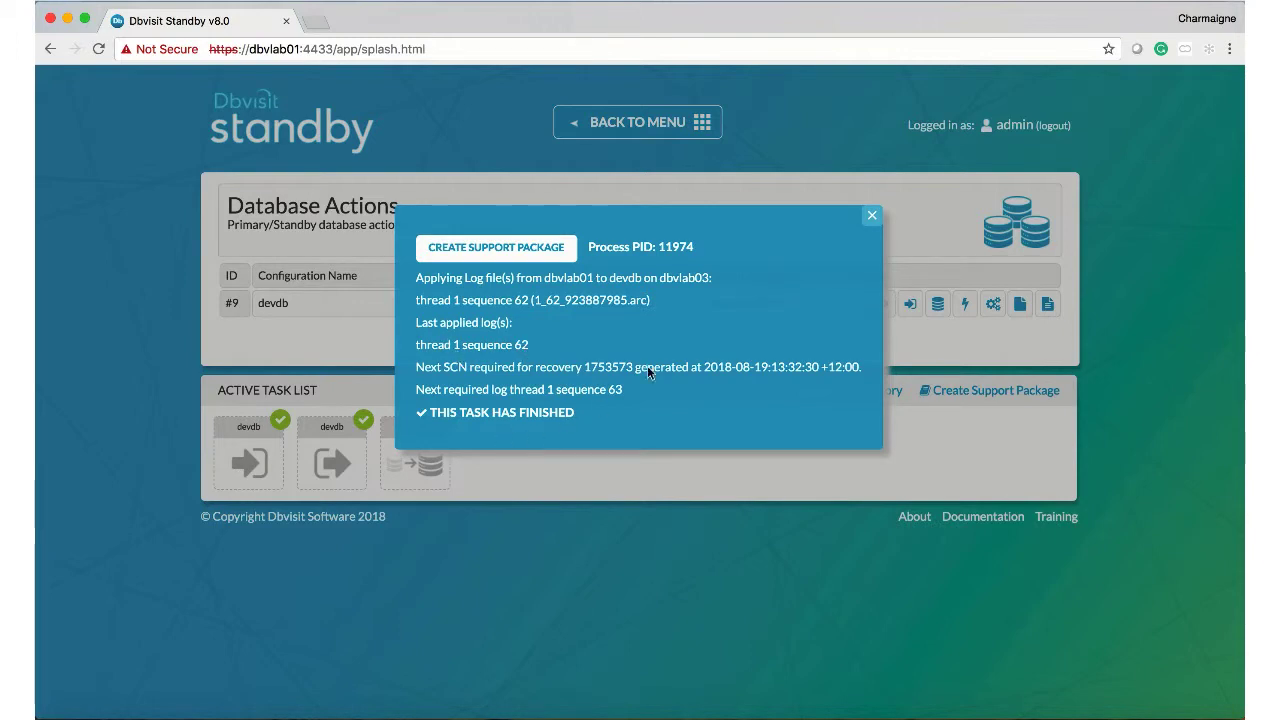
pyautogui.click(871, 221)
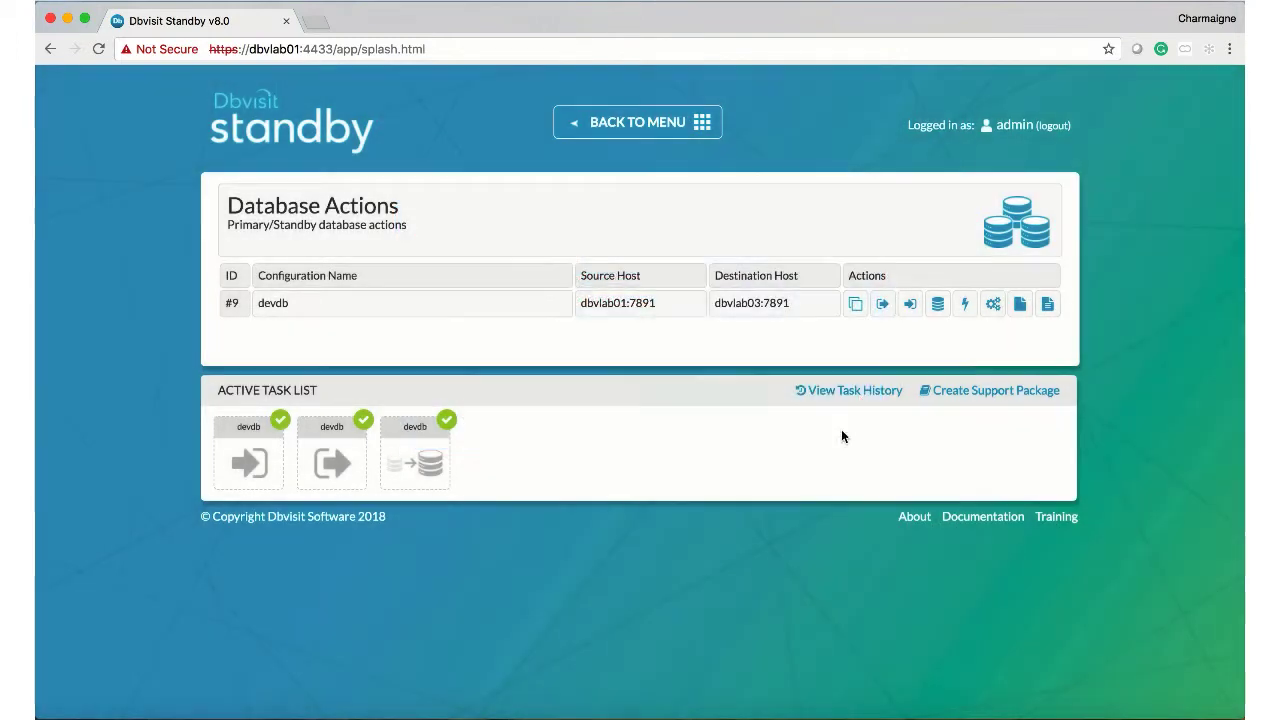
pyautogui.click(856, 306)
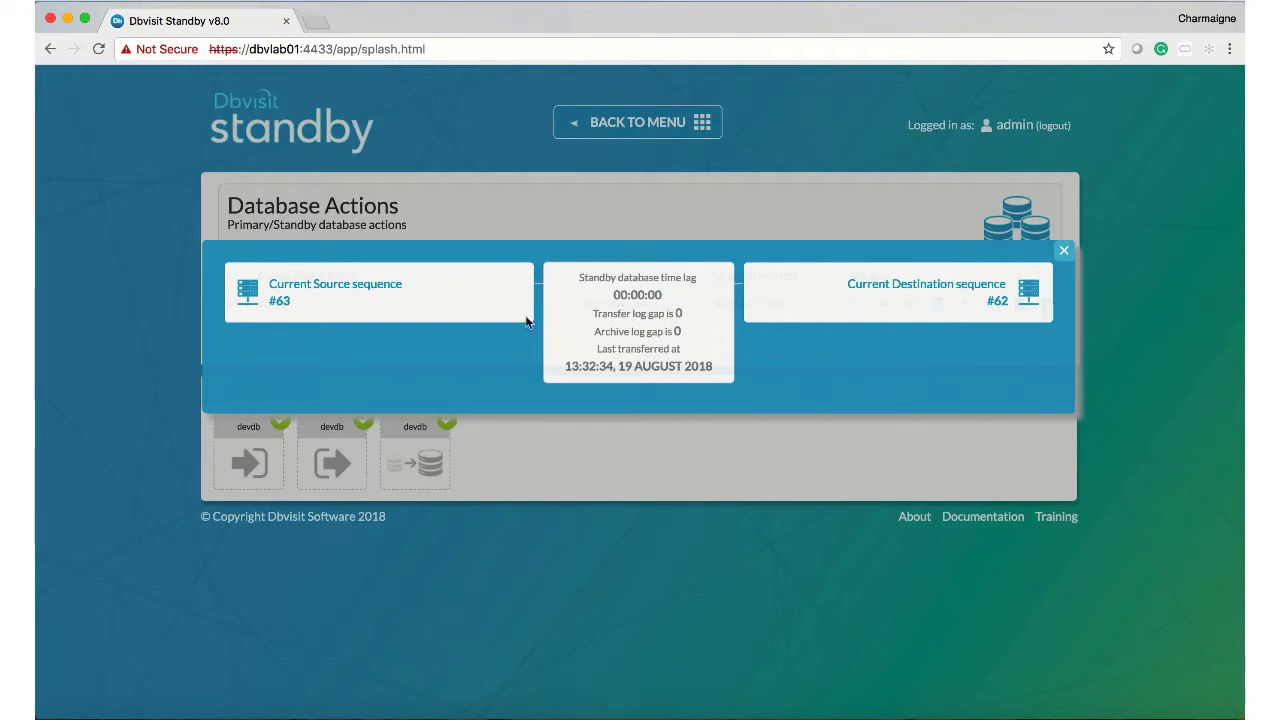
pyautogui.click(1063, 251)
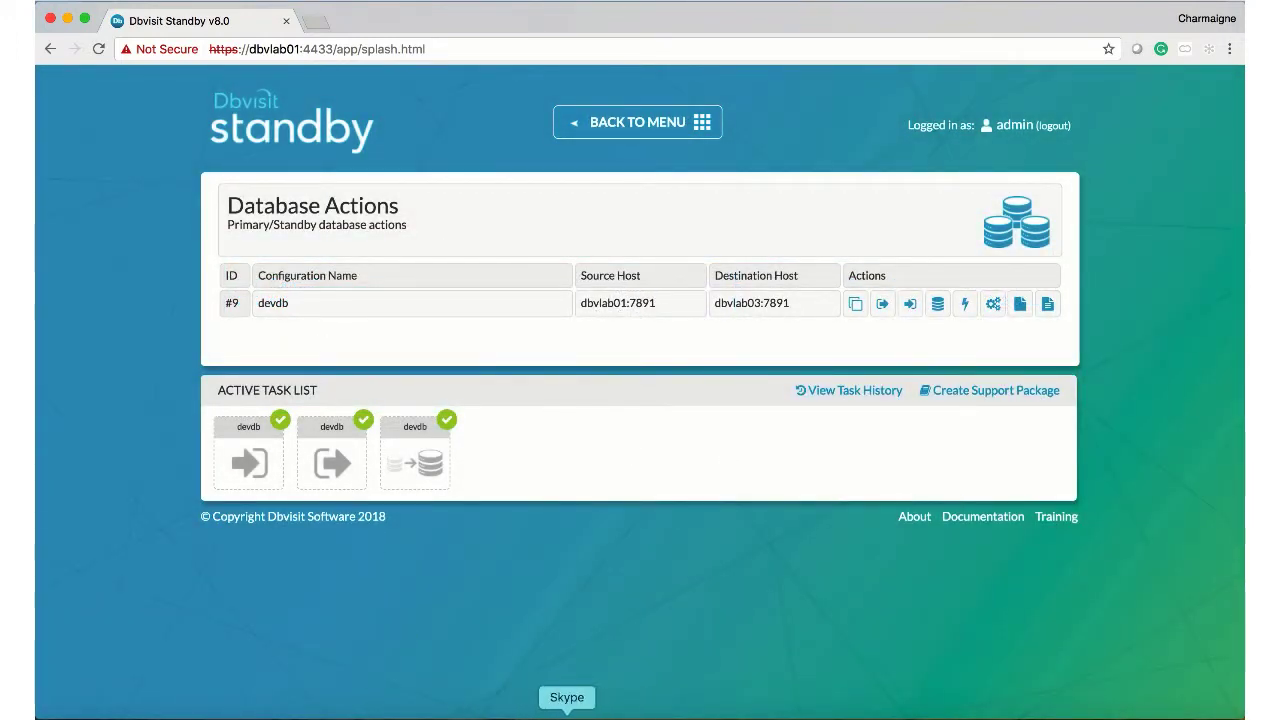
# Step: Switch to the dbvlab03 terminal session and set the Oracle environment with ". oraenv", accepting the devdb SID
pyautogui.click(544, 714)
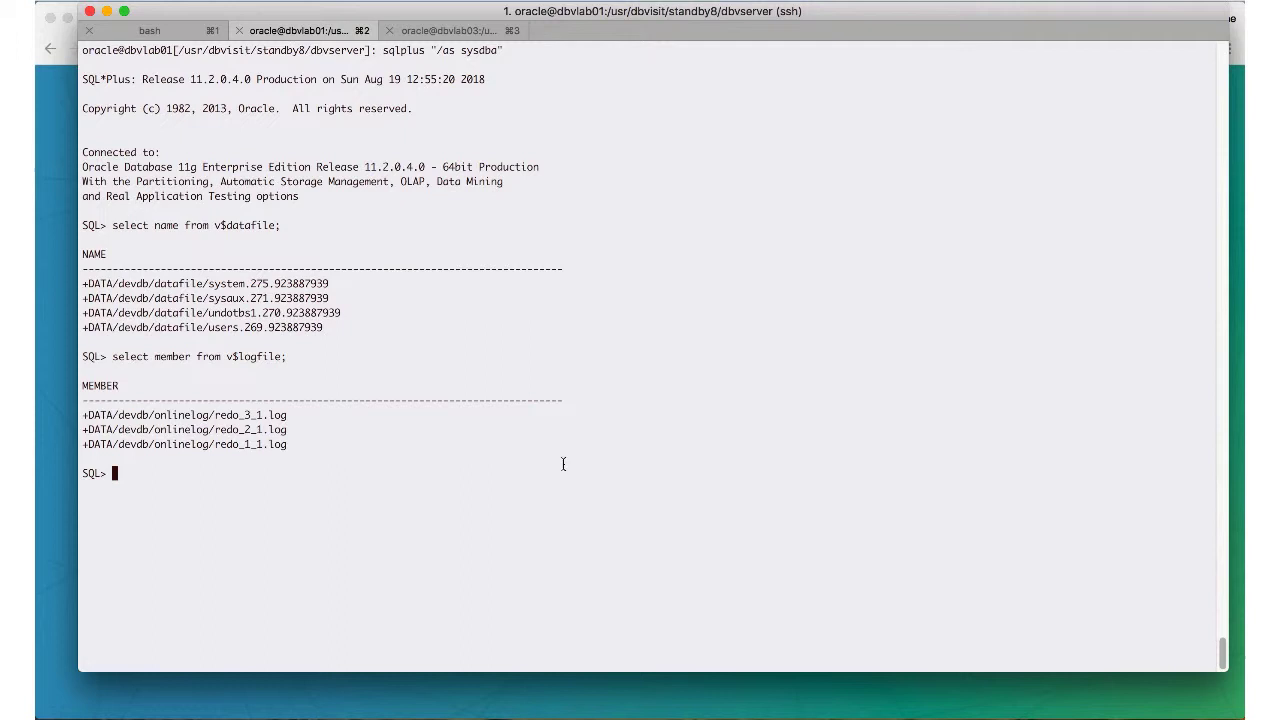
pyautogui.click(433, 31)
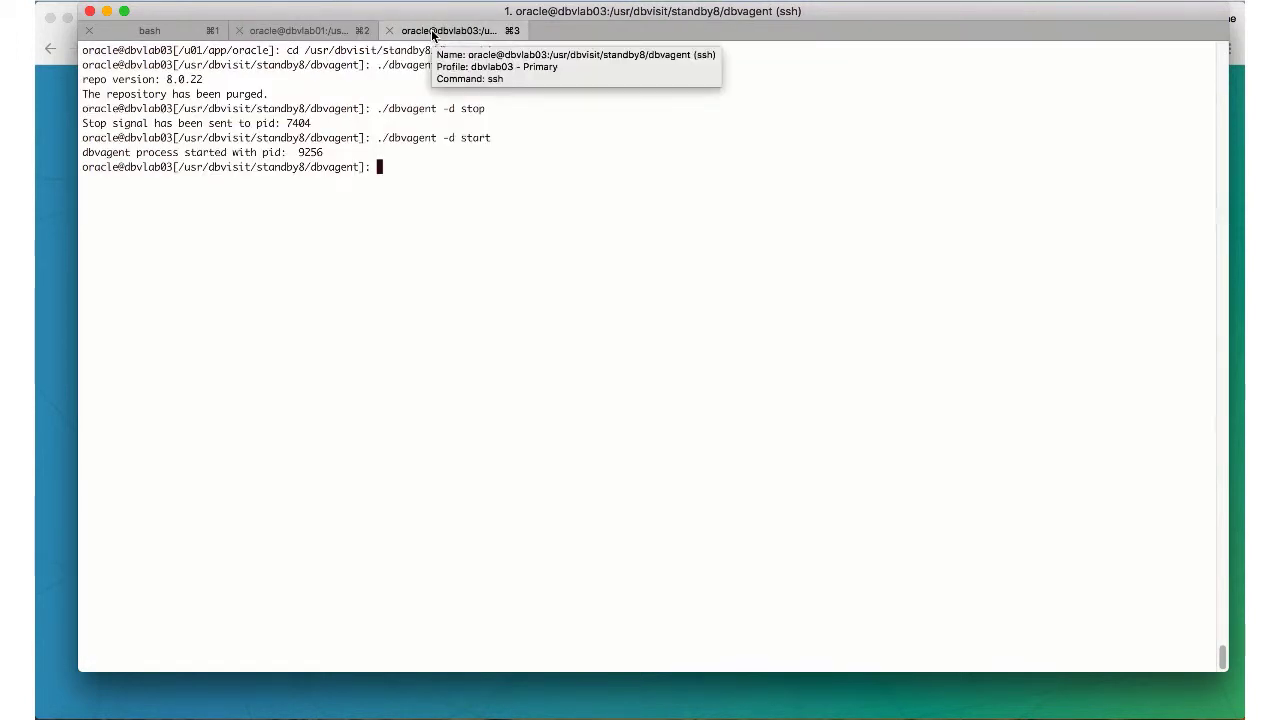
pyautogui.write('. oraenv')
pyautogui.press('Return')
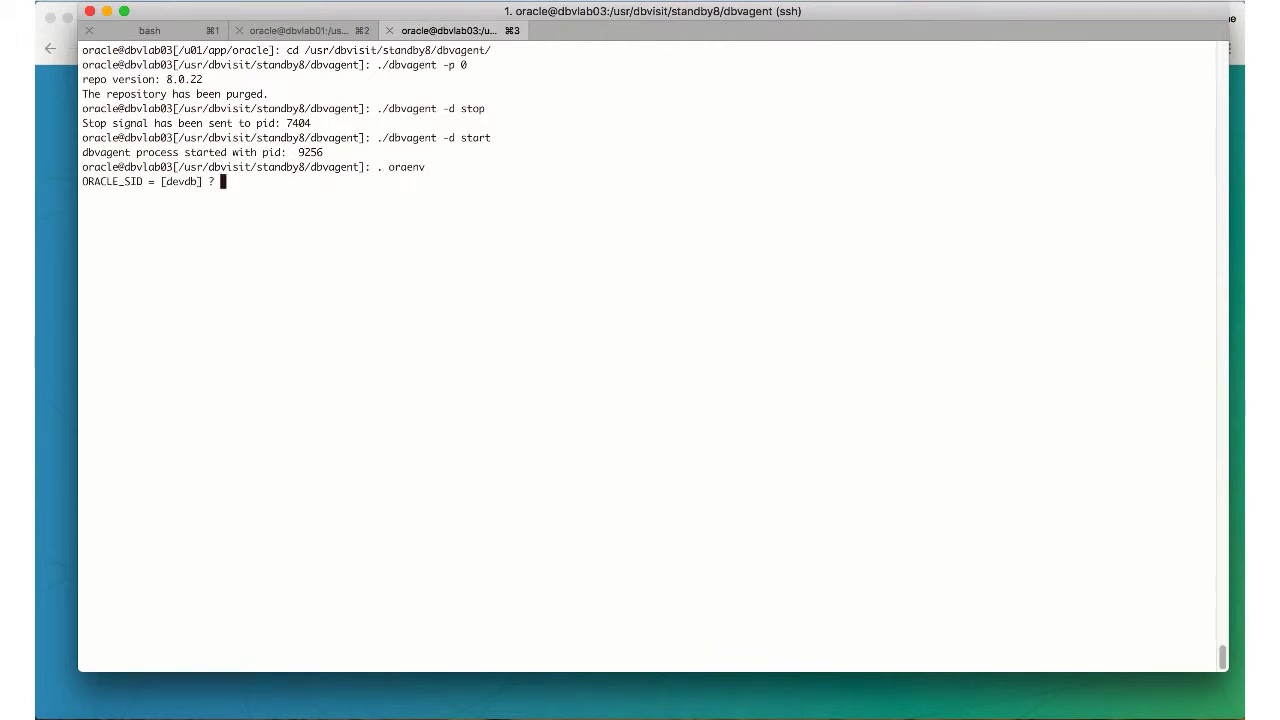
pyautogui.press('Return')
# Step: Try to start SQL*Plus on dbvlab03 with the connect string "/as sysdb"
pyautogui.write('sqlplus ')
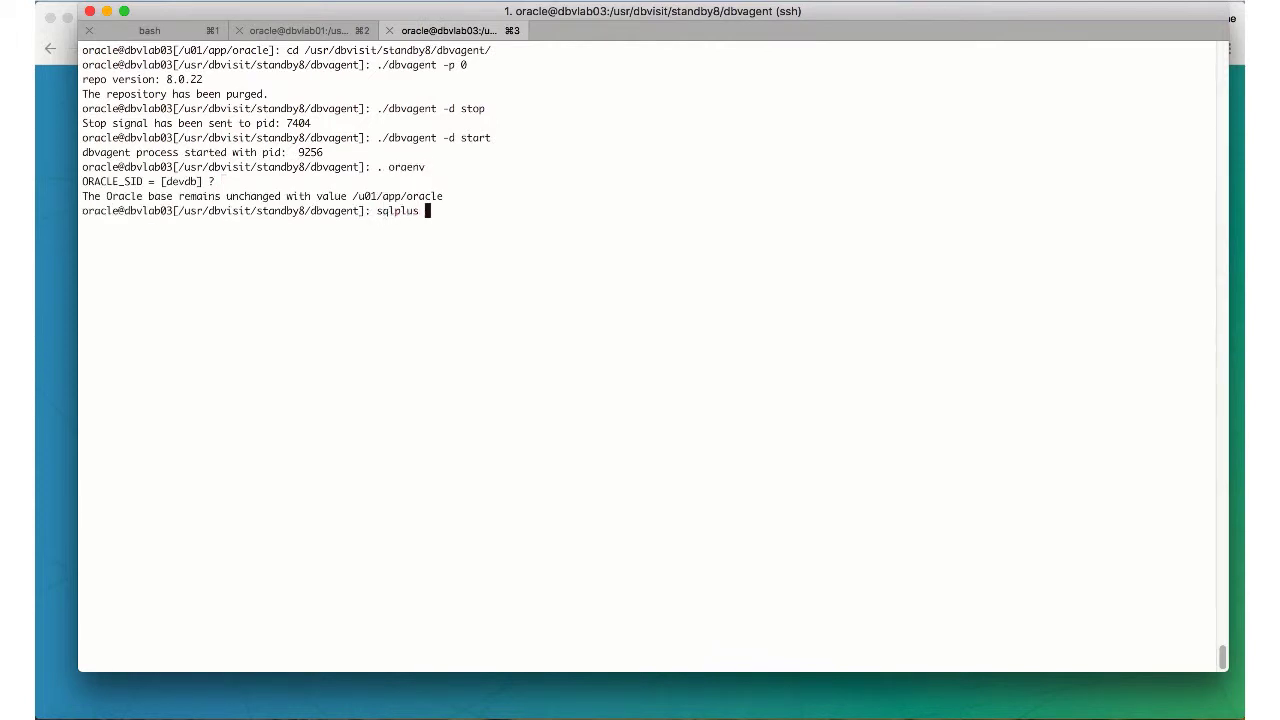
pyautogui.write('"/as sysdb')
pyautogui.write('a"')
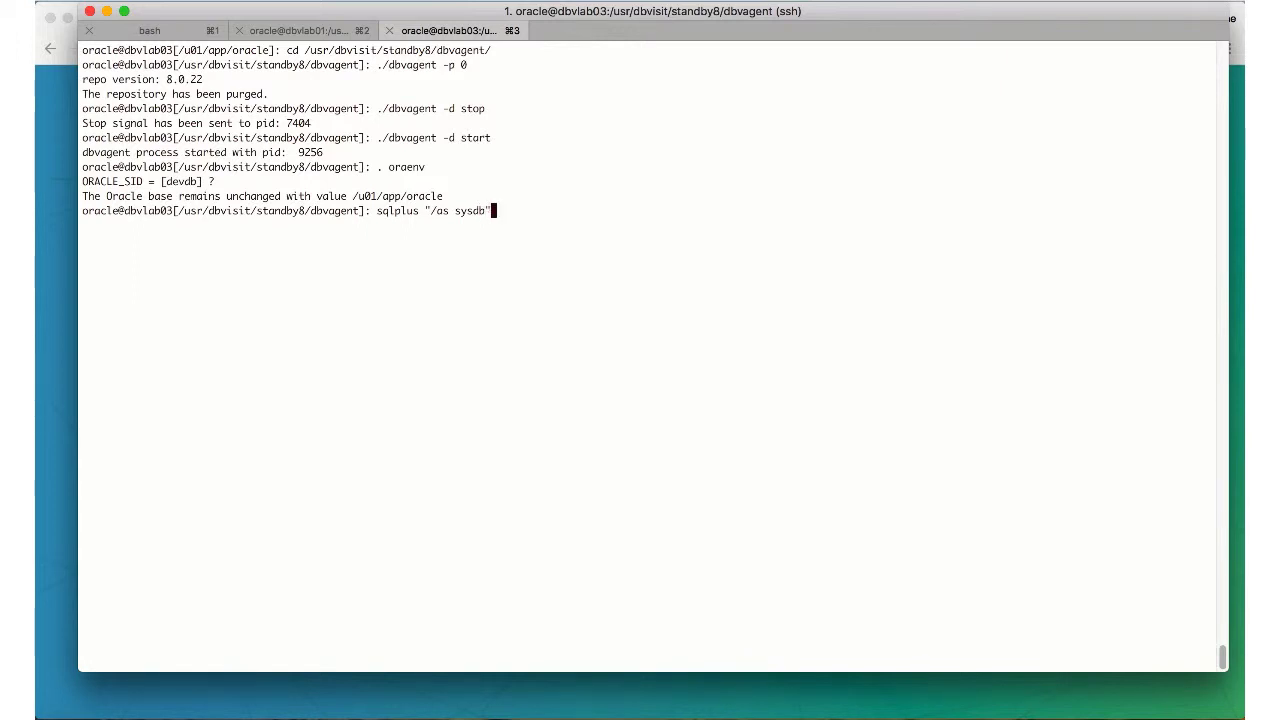
pyautogui.press('Return')
# Step: Connect to the standby database on dbvlab03 by running sqlplus "/as sysdba"
pyautogui.press('Up')
pyautogui.press('Up')
pyautogui.press('Up')
pyautogui.press('Up')
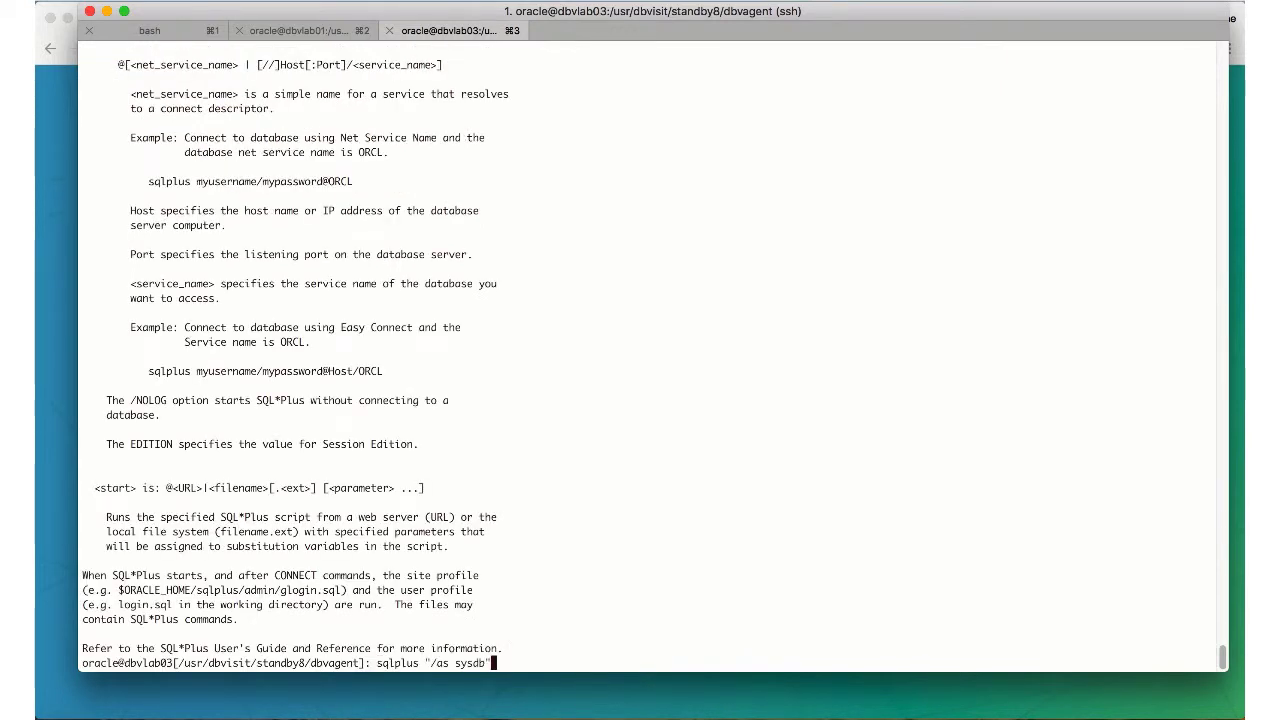
pyautogui.press('Up')
pyautogui.press('Up')
pyautogui.press('Up')
pyautogui.press('Up')
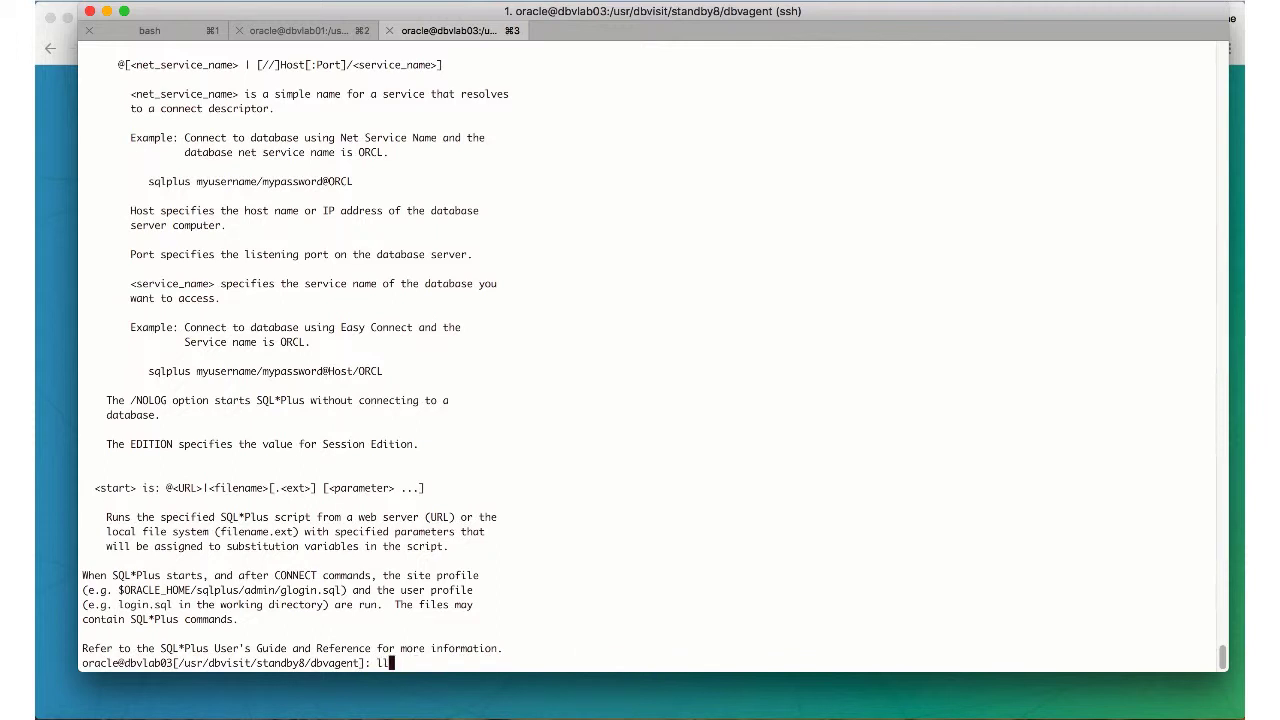
pyautogui.press('Up')
pyautogui.press('Up')
pyautogui.press('Up')
pyautogui.press('Up')
pyautogui.press('Up')
pyautogui.press('Up')
pyautogui.press('Up')
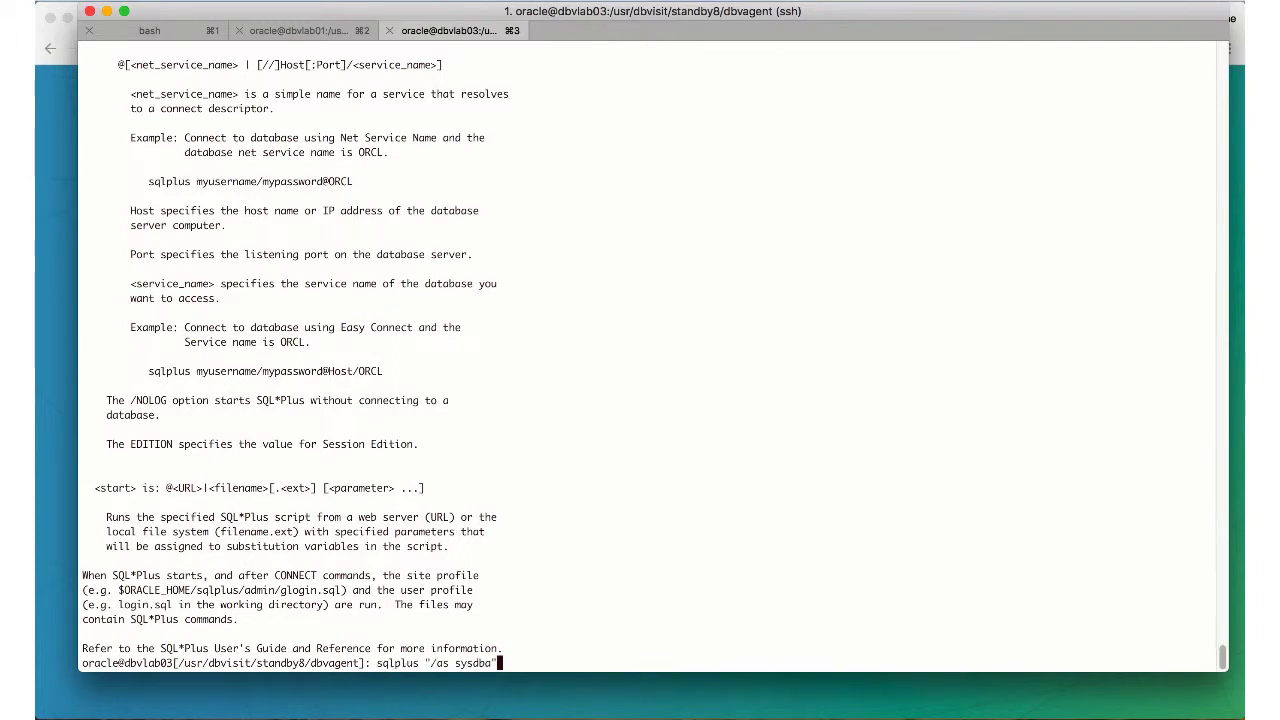
pyautogui.press('Return')
# Step: List the standby datafiles with "select name from v$datafile;" and examine the directory path of the system datafile
pyautogui.write('select ')
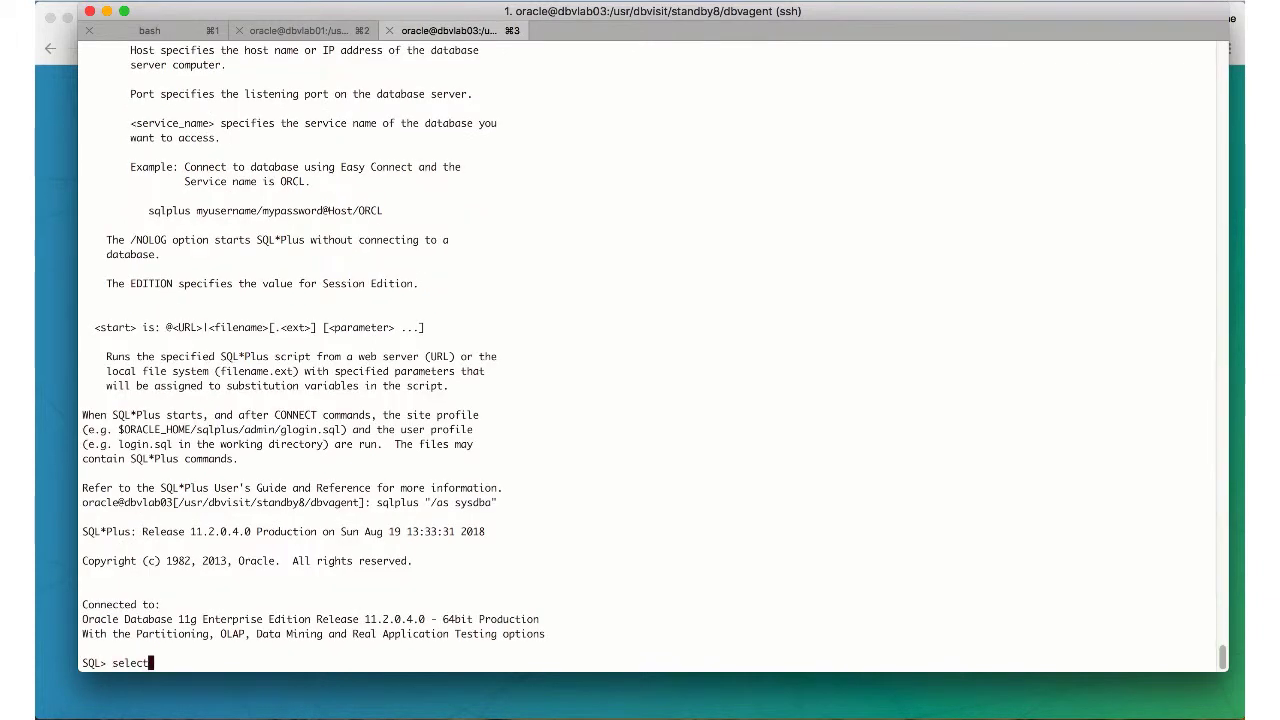
pyautogui.write('name from v')
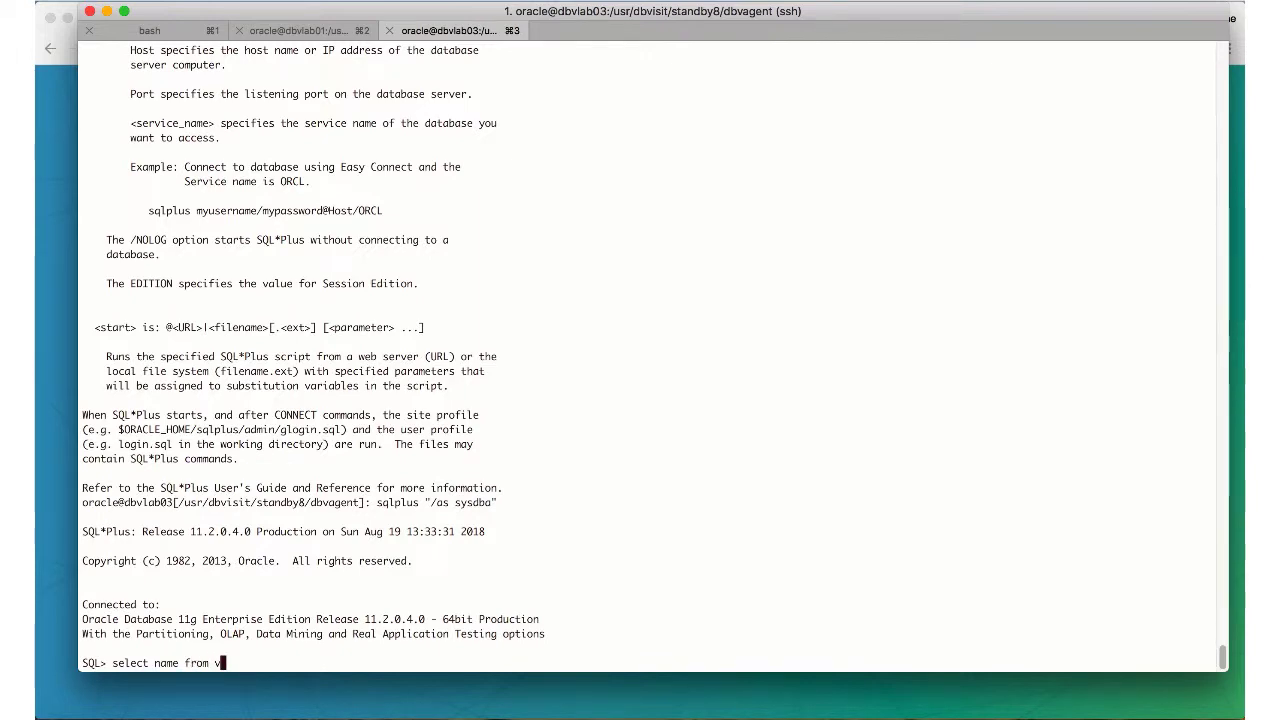
pyautogui.write('$datafile;')
pyautogui.press('Return')
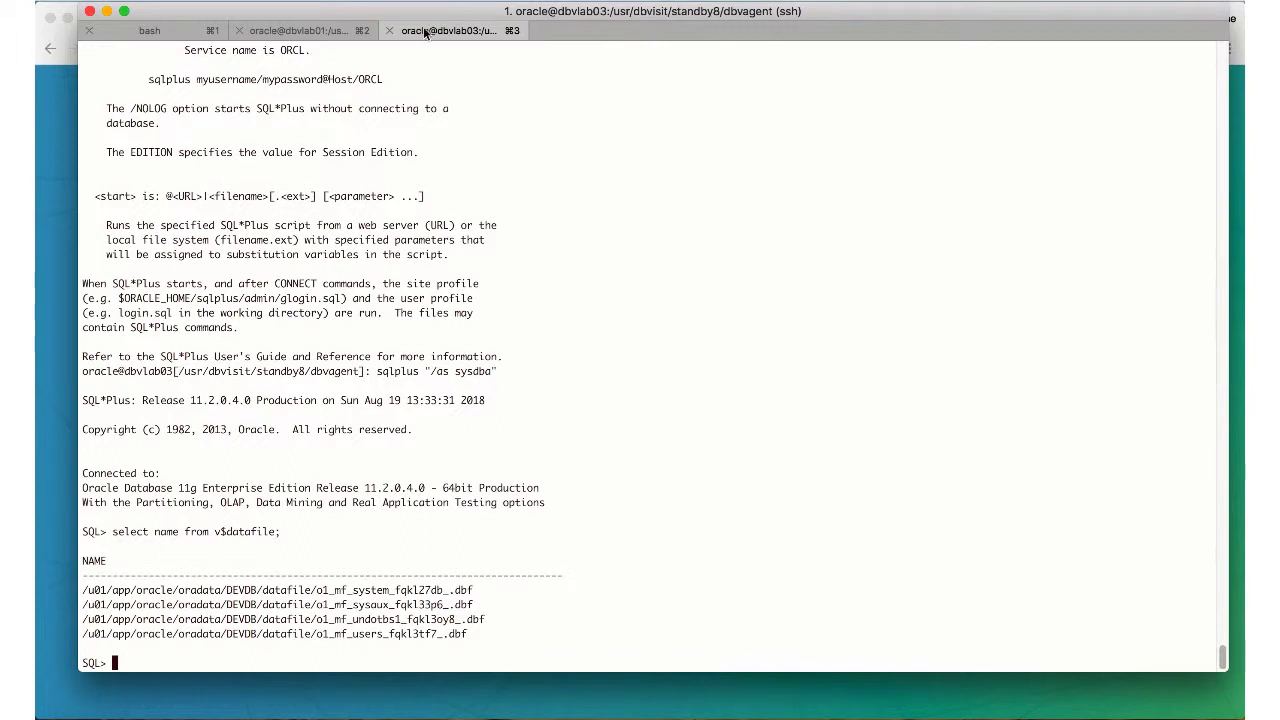
pyautogui.moveTo(83, 588); pyautogui.dragTo(258, 590)
pyautogui.click(227, 590)
# Step: Try to list the standby redo log members with the query "select member v$logfile;"
pyautogui.write('select emembe')
pyautogui.press('BackSpace')
pyautogui.press('BackSpace')
pyautogui.press('BackSpace')
pyautogui.press('BackSpace')
pyautogui.press('BackSpace')
pyautogui.press('BackSpace')
pyautogui.write('memv')
pyautogui.write('er ')
pyautogui.write('v')
pyautogui.write('$logfi')
pyautogui.press('BackSpace')
pyautogui.press('BackSpace')
pyautogui.press('BackSpace')
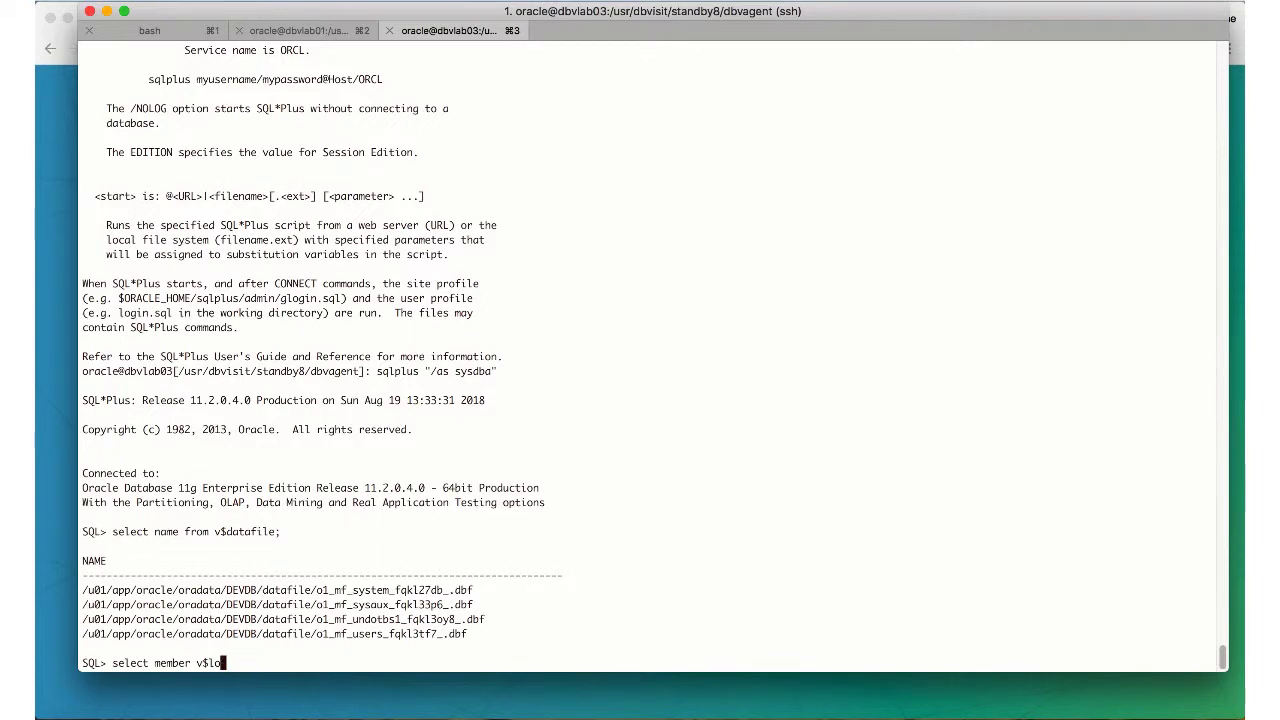
pyautogui.write('gfile;')
pyautogui.press('Return')
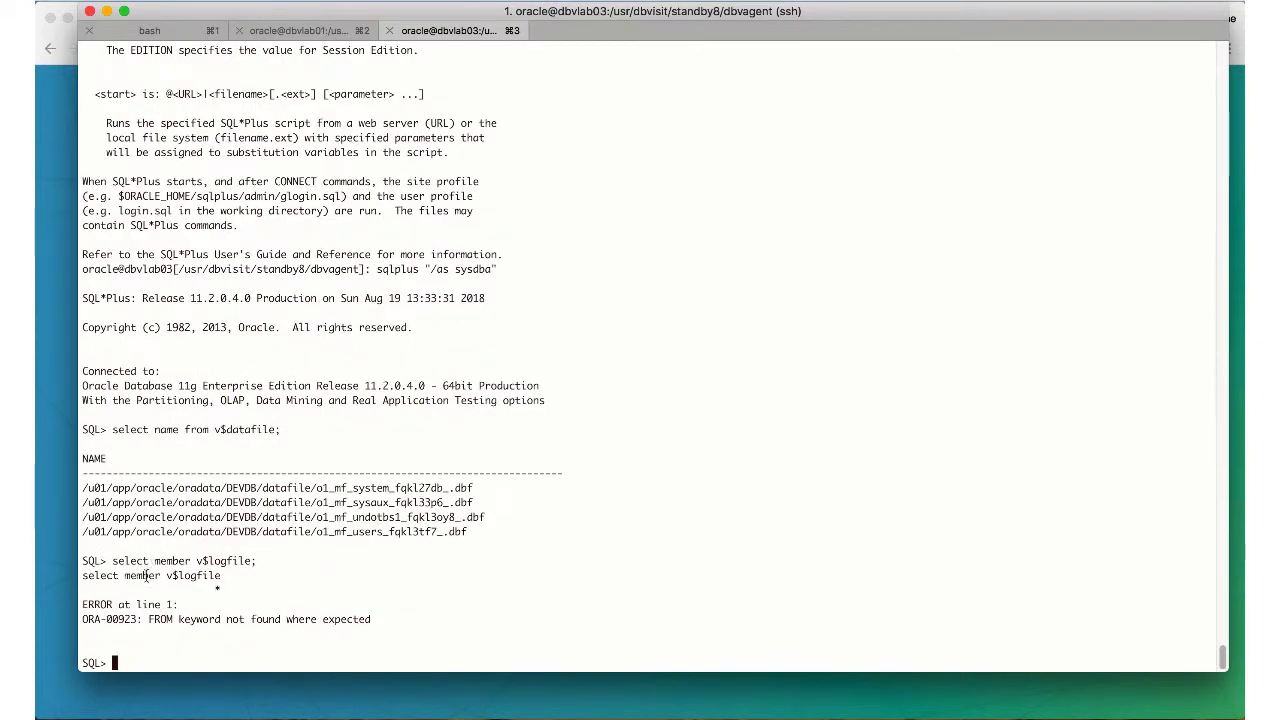
# Step: Run "select member from v$logfile;", examine the redo log paths, and switch back to Dbvisit Standby in the browser
pyautogui.moveTo(112, 561); pyautogui.dragTo(192, 561)
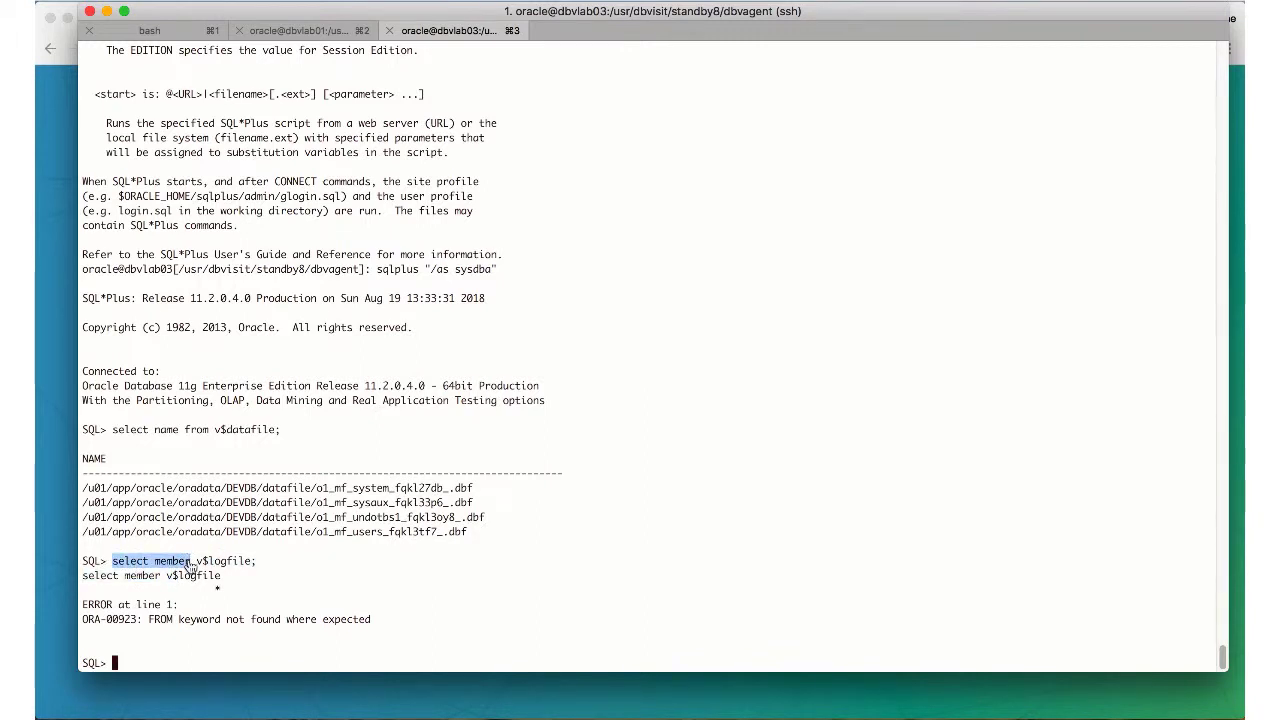
pyautogui.write('select member')
pyautogui.write('from ')
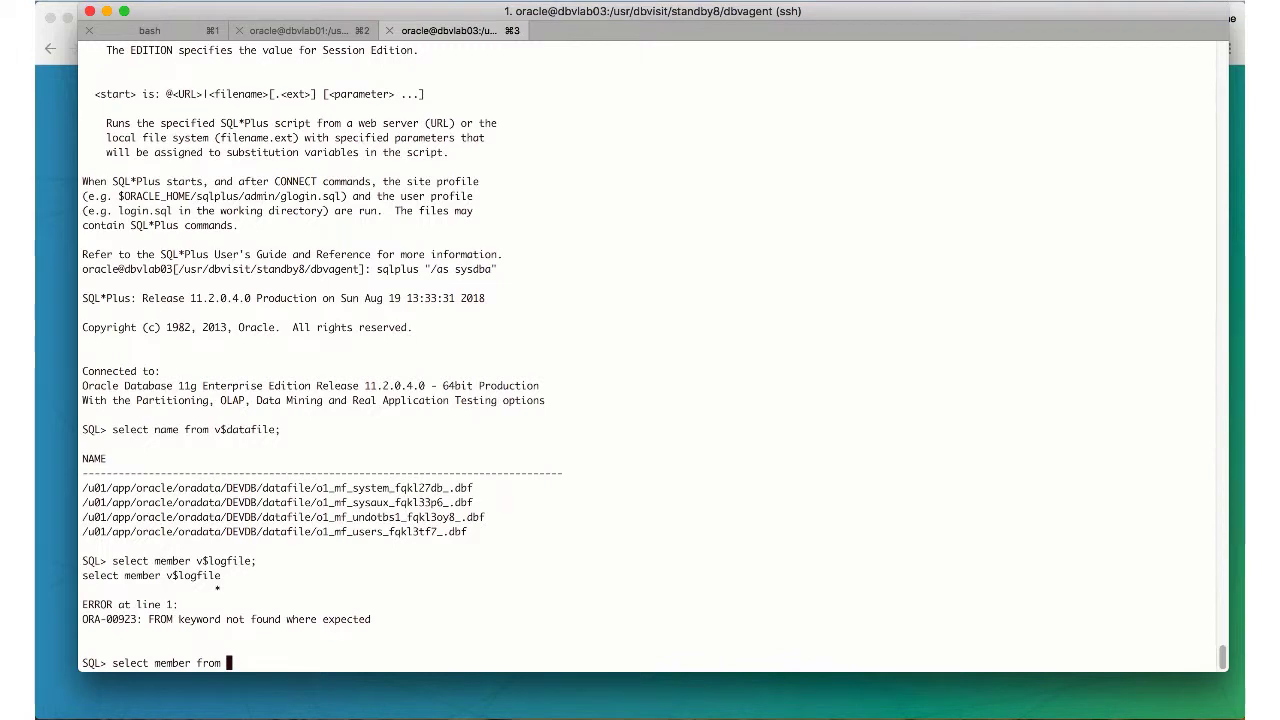
pyautogui.write('v$logfile;')
pyautogui.press('Return')
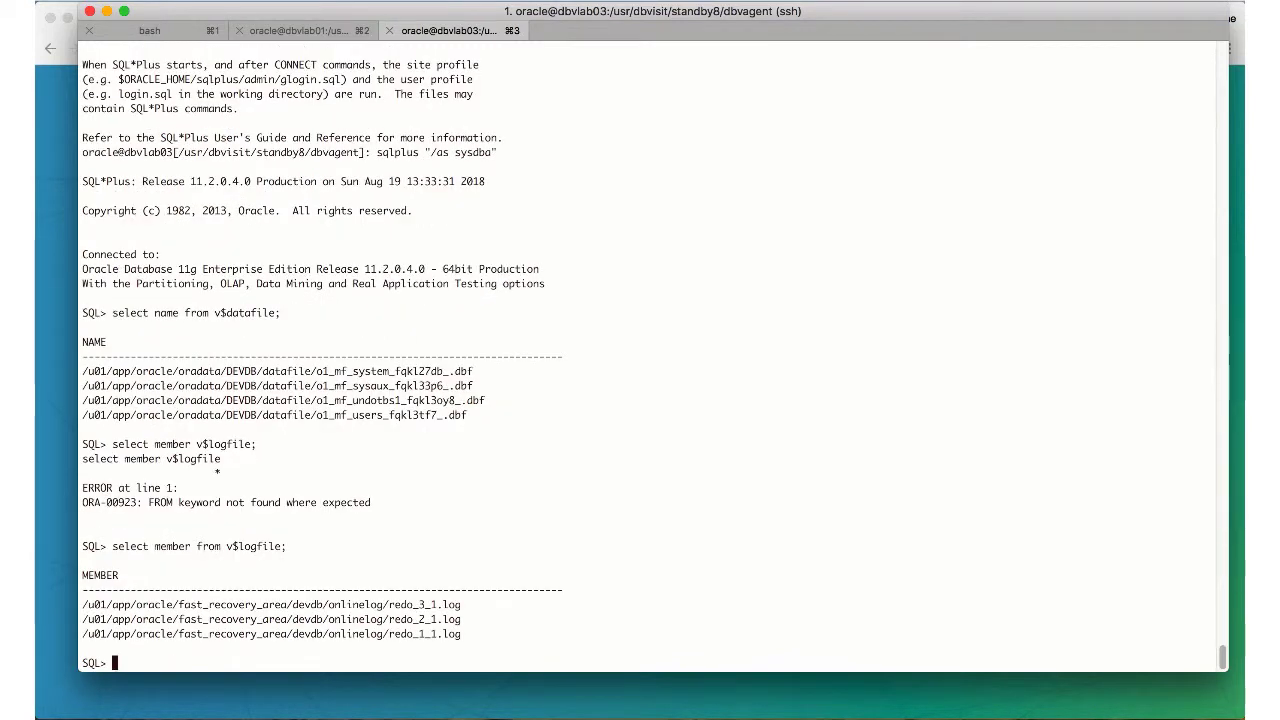
pyautogui.moveTo(83, 604); pyautogui.dragTo(321, 605)
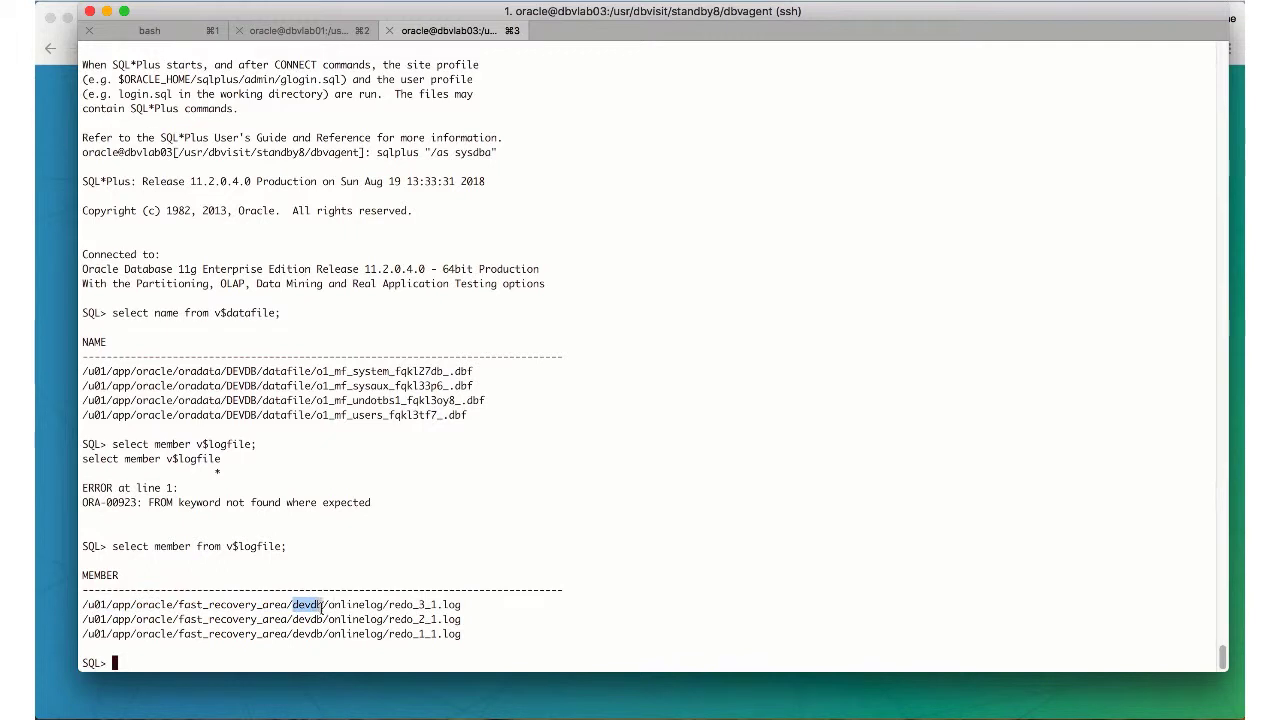
pyautogui.click(324, 692)
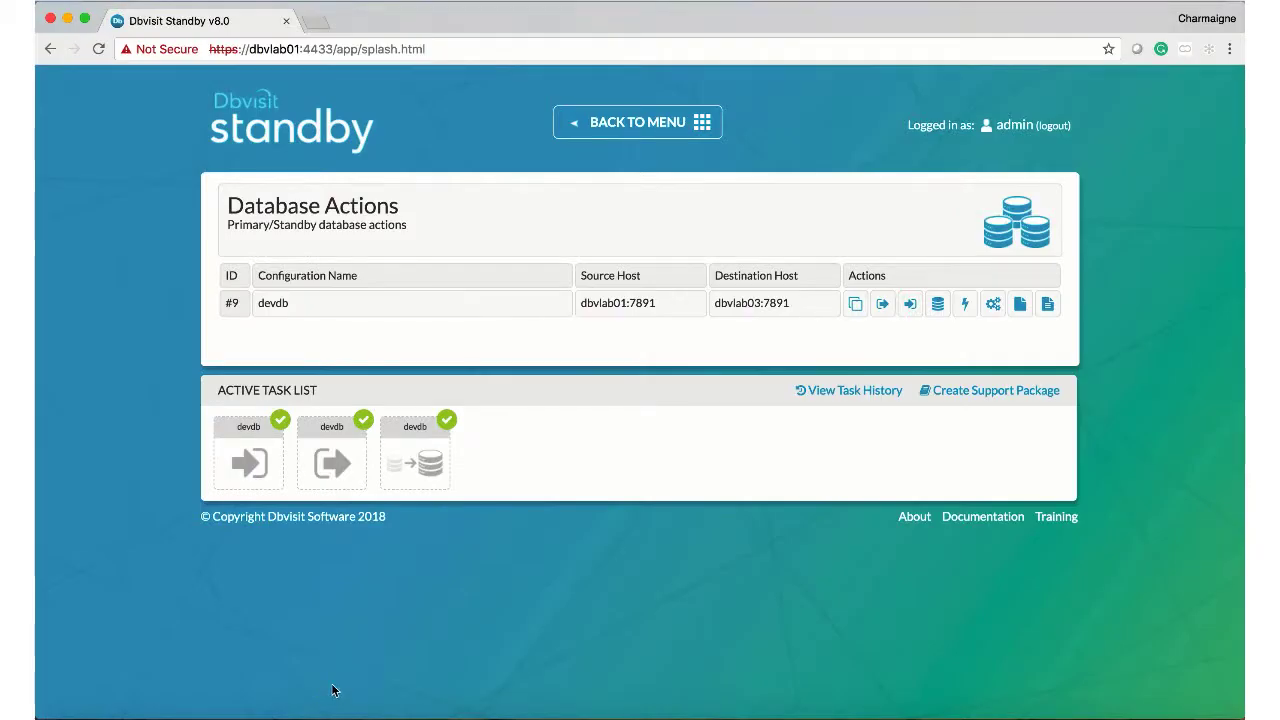